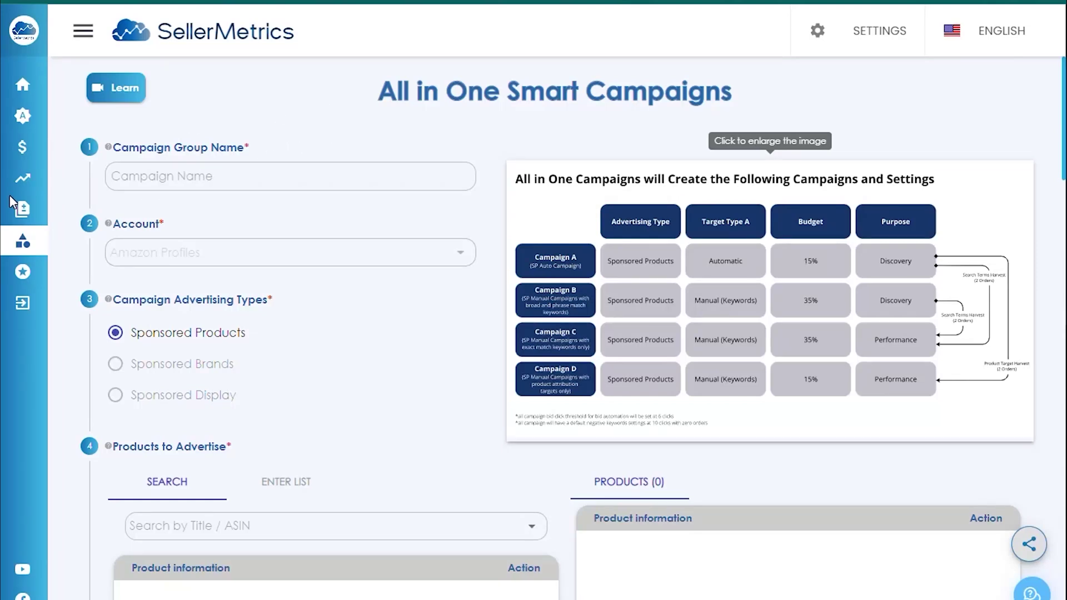
Step: Enlarge the All in One diagram showing the four Sponsored Products campaigns A–D
mouse_move(82, 211)
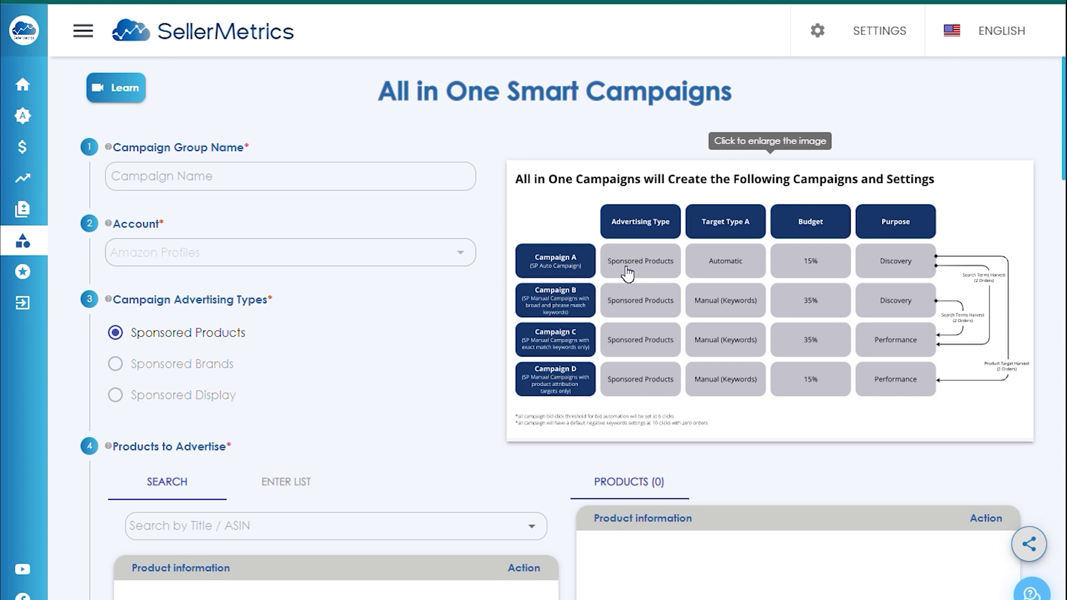
click(628, 272)
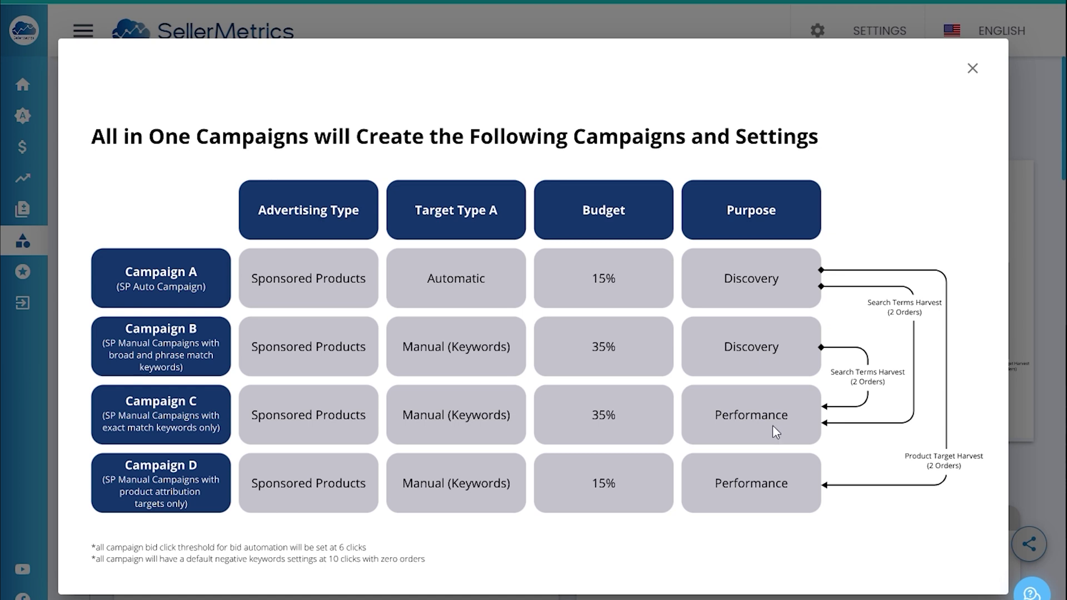
Step: Close the diagram, name the campaign group Baby_Monitor_Mount and choose account SLP USA
click(972, 68)
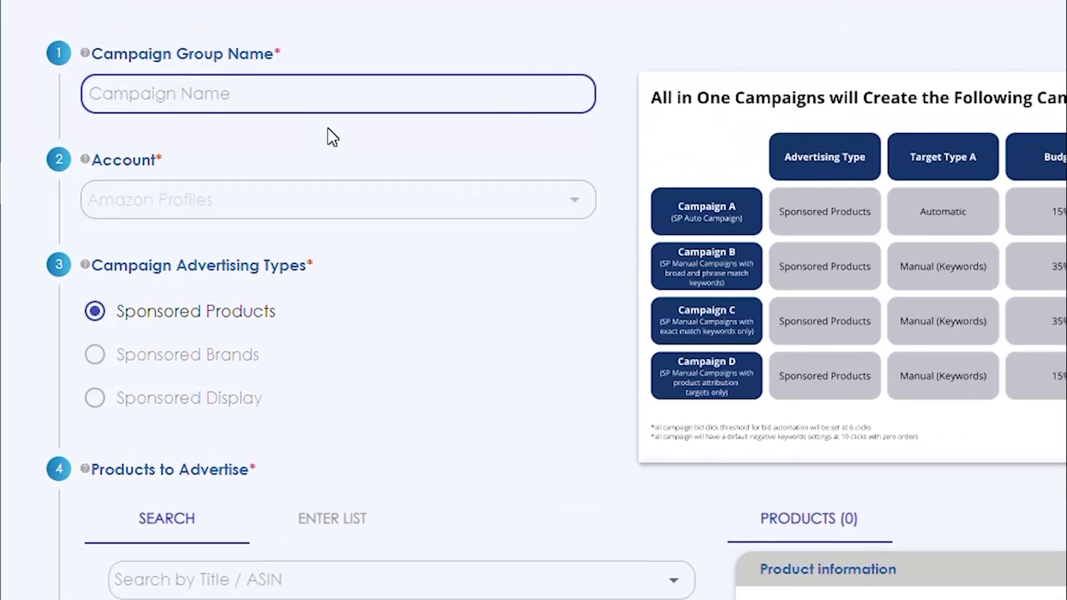
text(Bab)
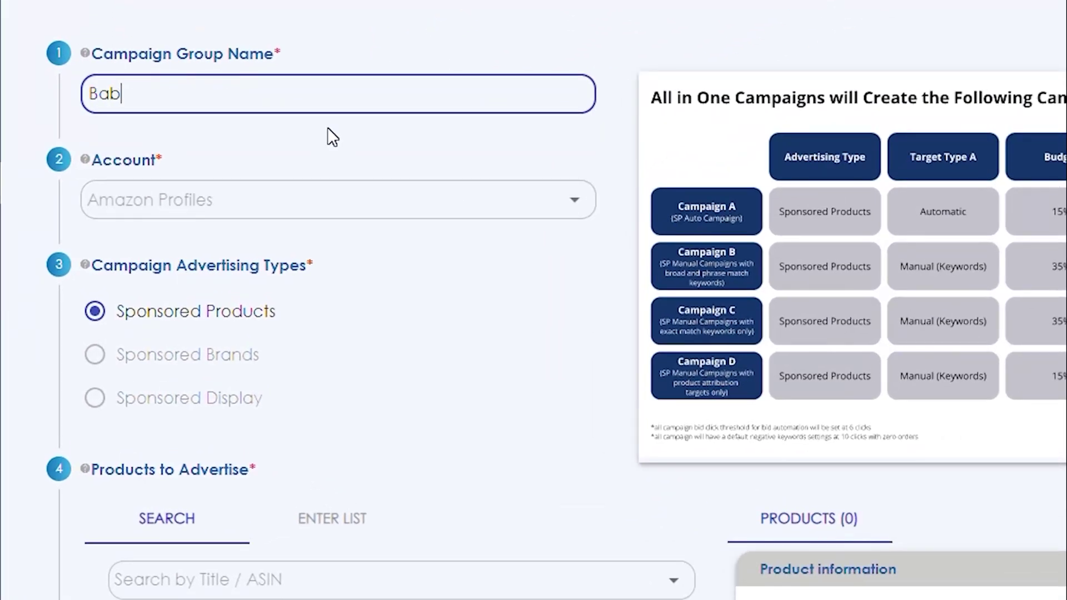
text(y_Monitor_Mount)
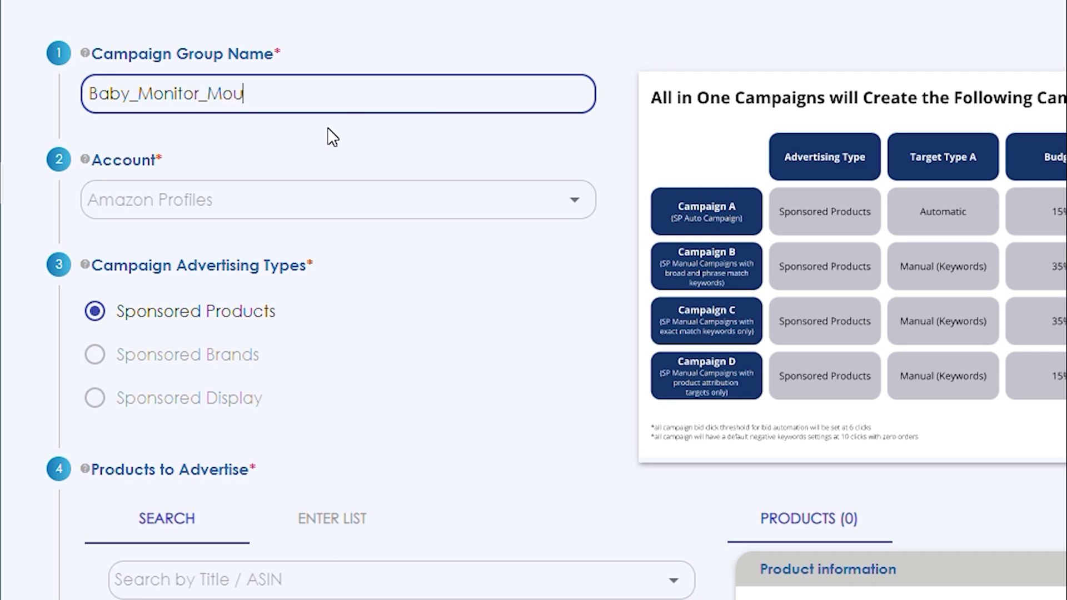
click(341, 199)
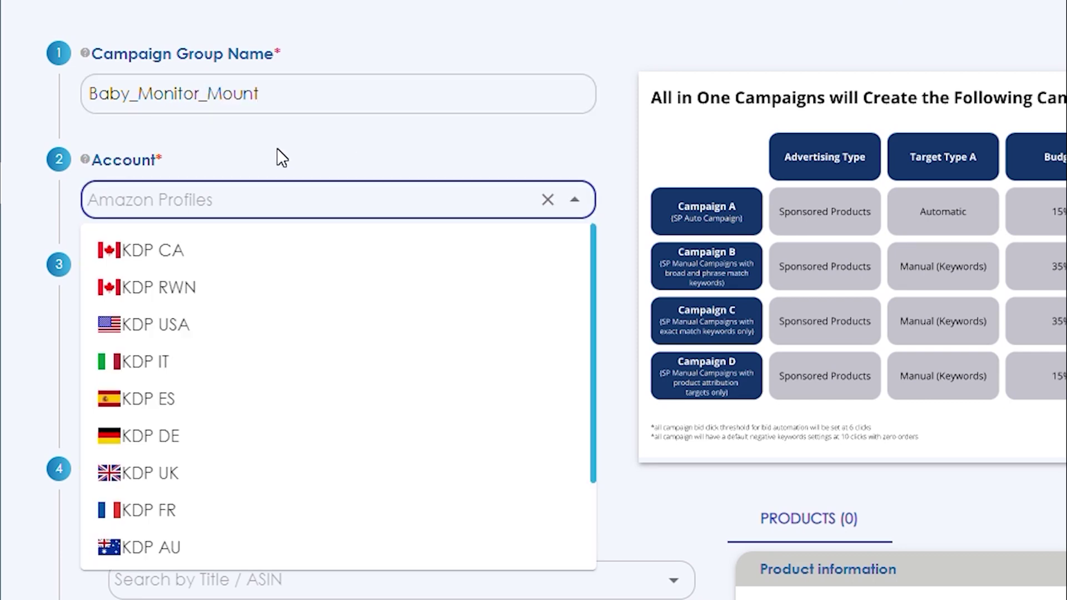
scroll(342, 389, down, 2)
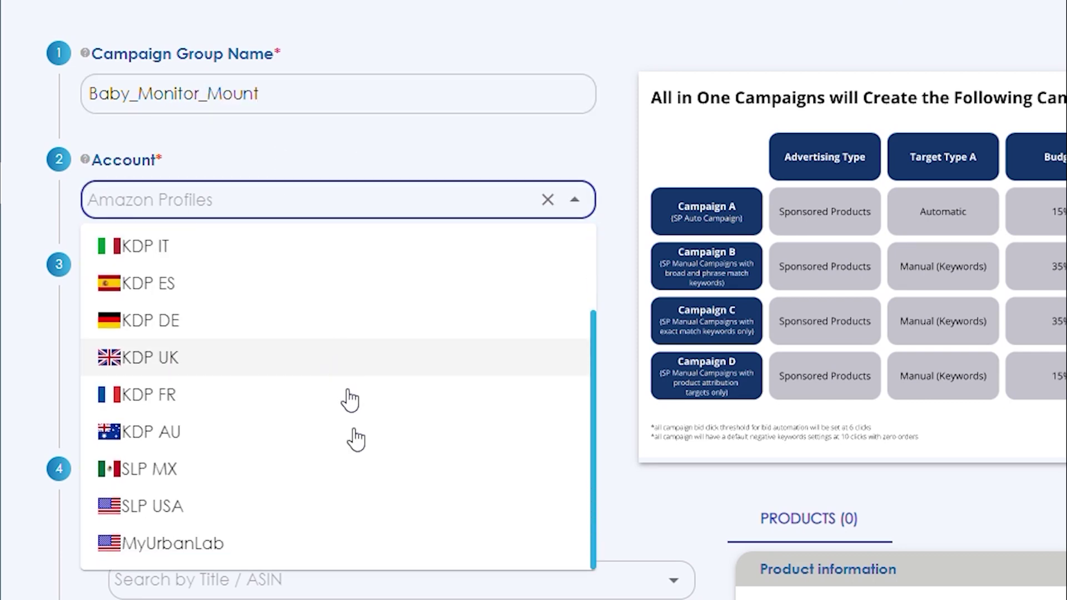
click(227, 519)
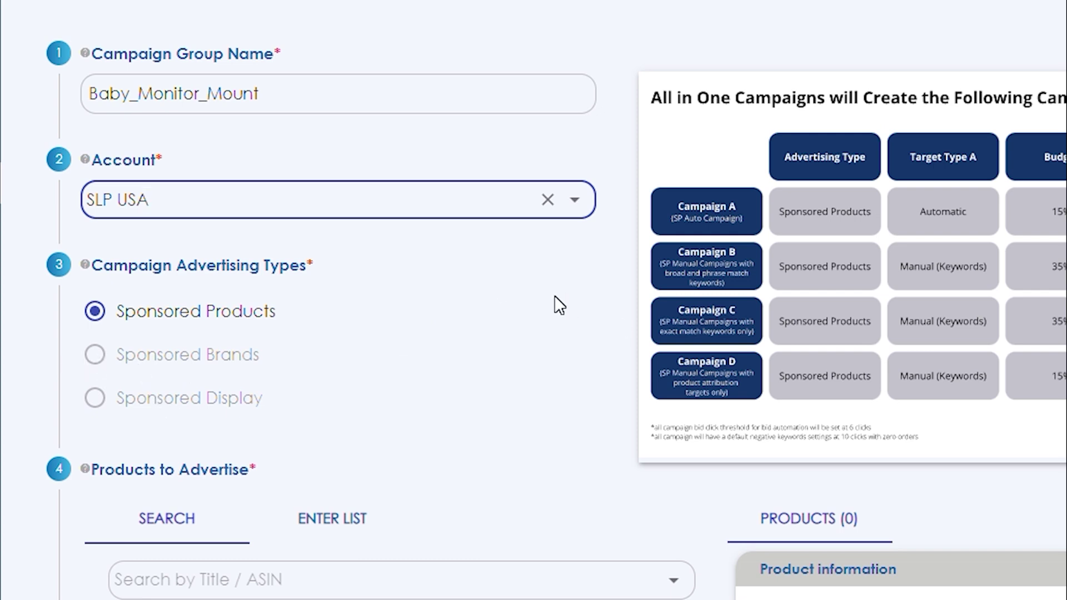
Step: Find Baby Monitor Mount (White), ASIN B07M77K2L2, in the product list and add it
scroll(554, 301, down, 7)
scroll(674, 333, down, 2)
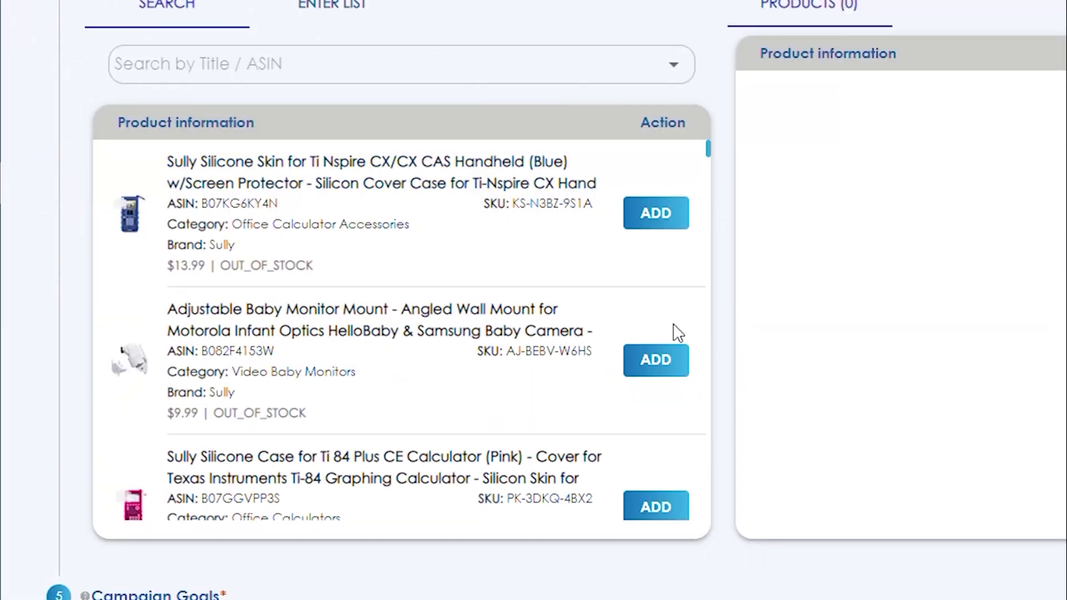
drag(710, 152, 707, 171)
scroll(463, 350, down, 2)
scroll(463, 350, down, 2)
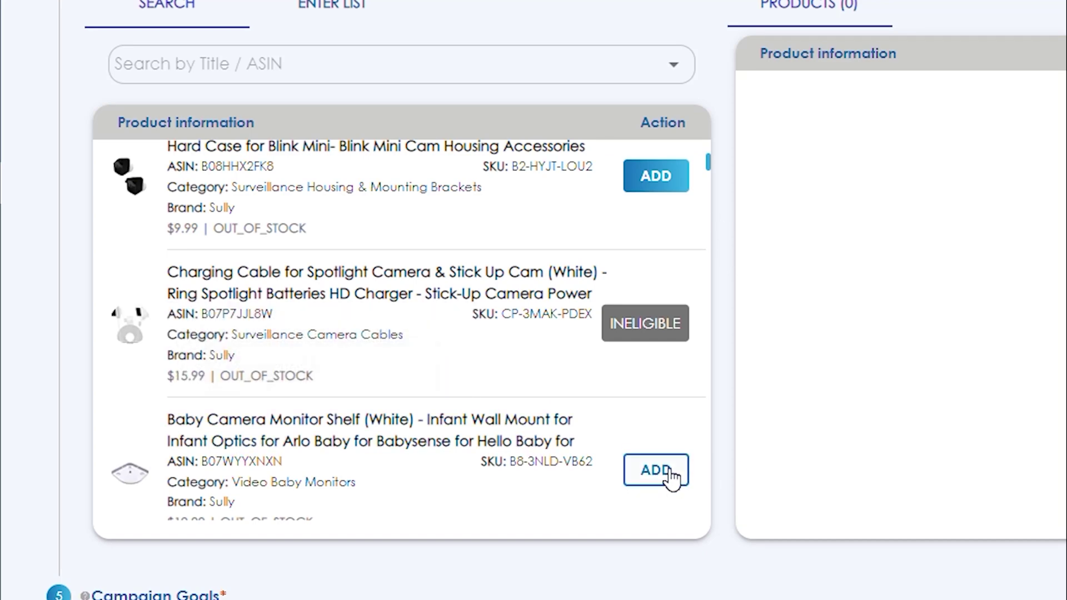
scroll(528, 472, down, 2)
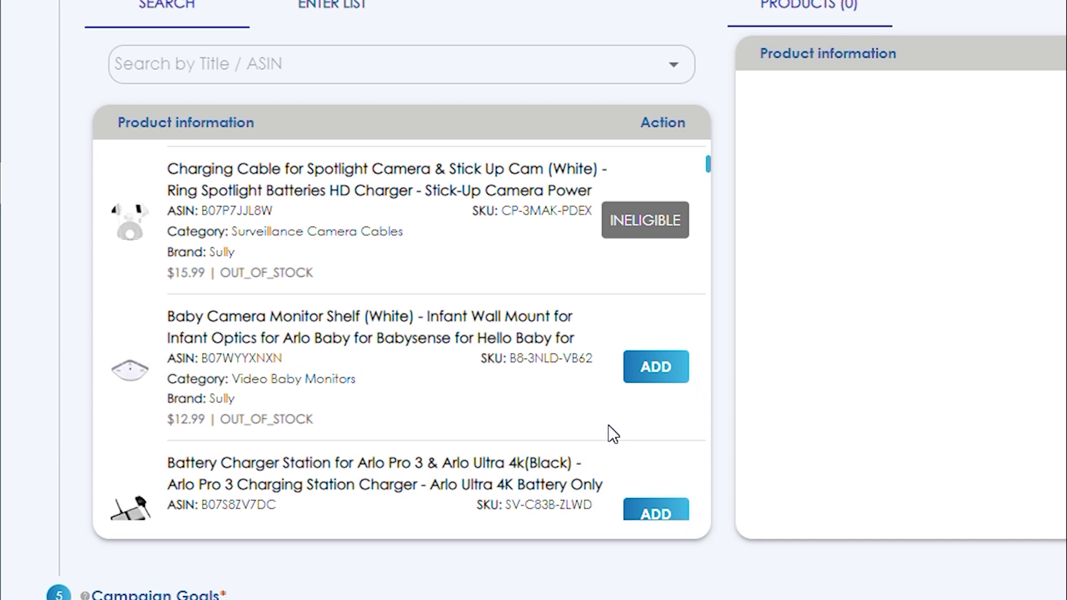
scroll(536, 414, down, 10)
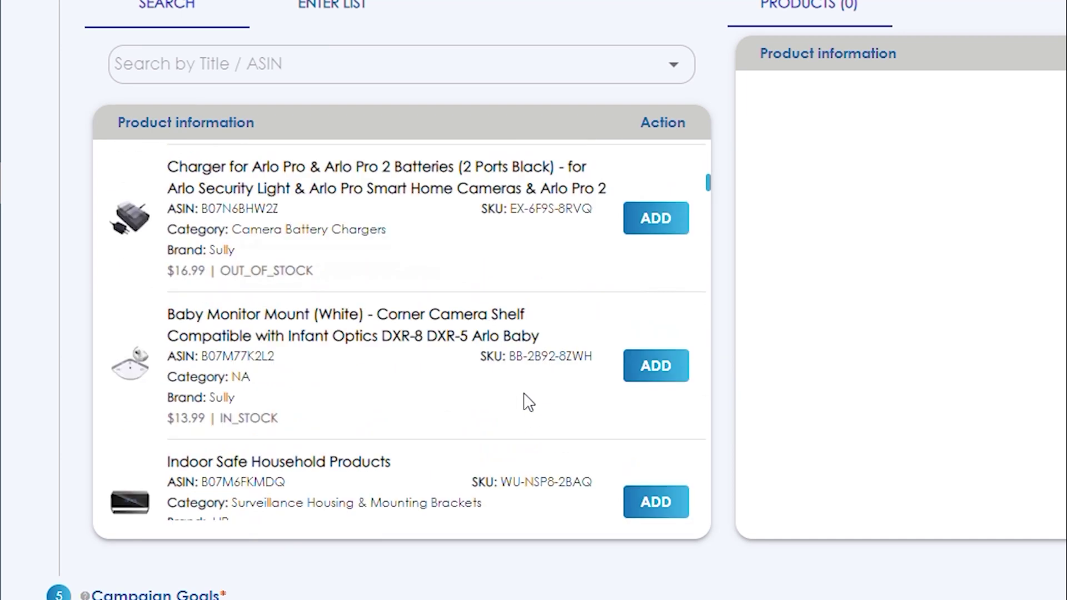
click(639, 374)
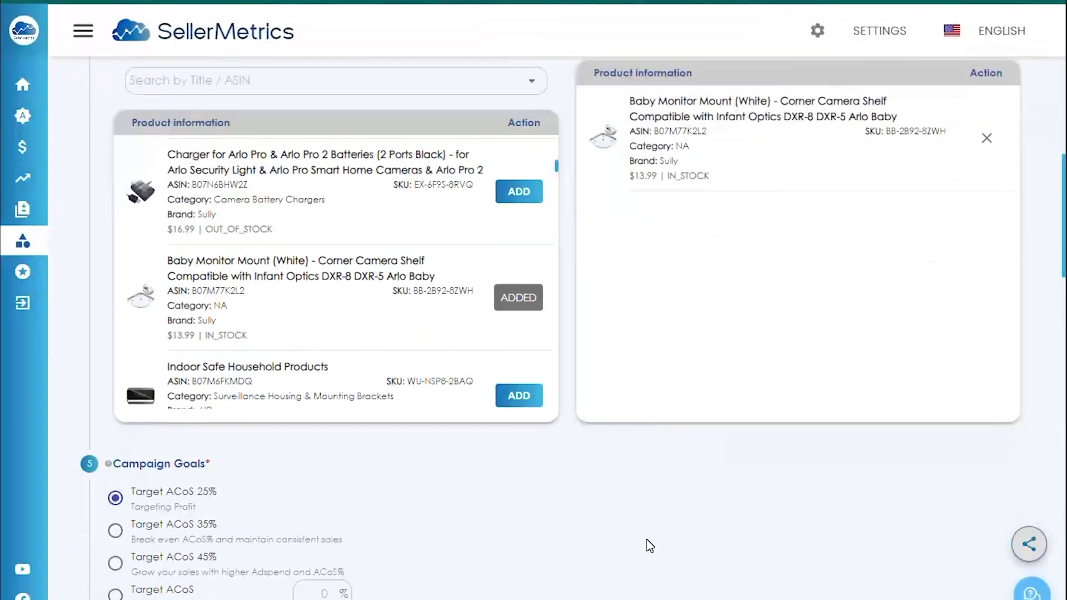
scroll(694, 595, down, 3)
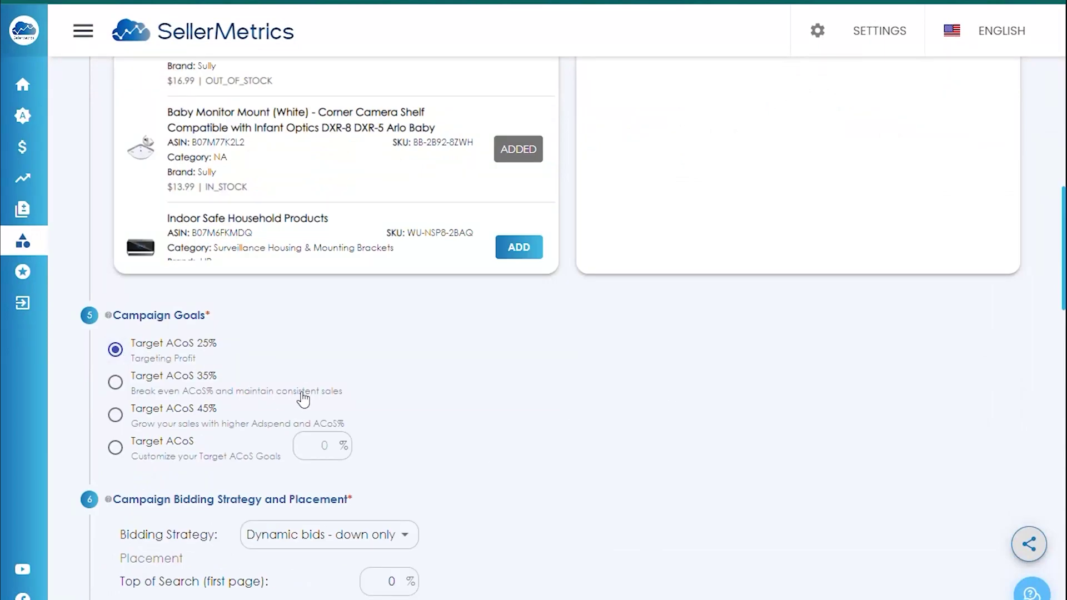
Step: Switch the Target ACoS goal to a custom 28%
scroll(423, 362, down, 4)
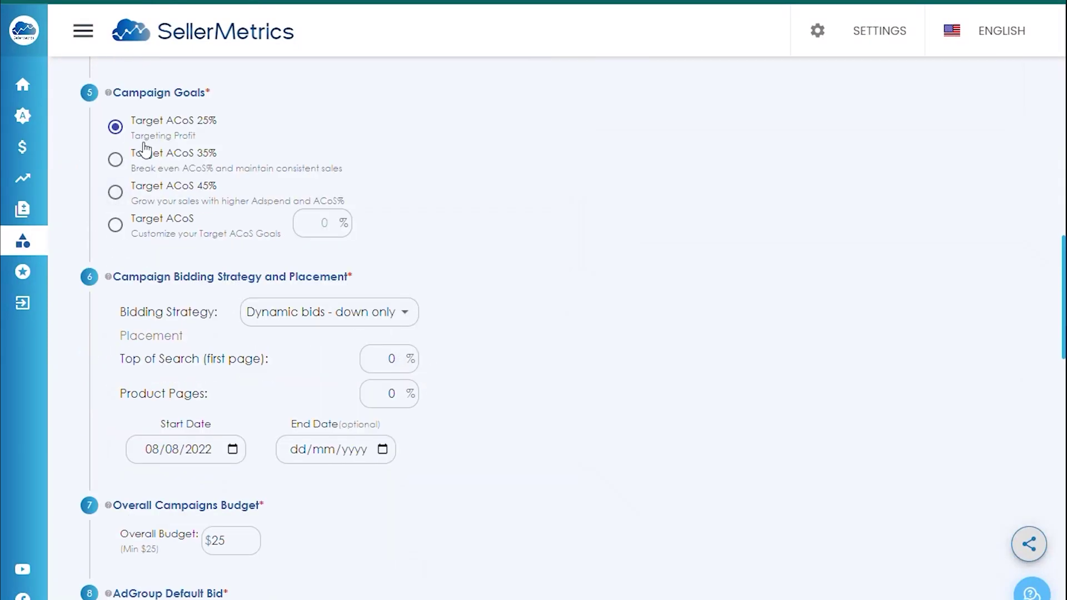
click(115, 224)
double_click(324, 223)
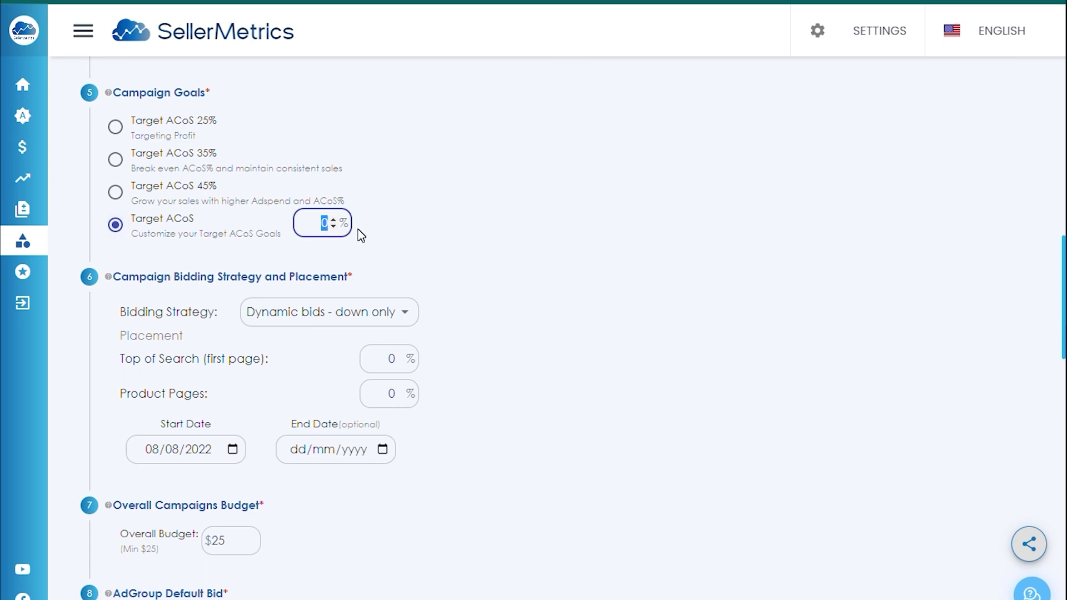
text(28)
click(425, 245)
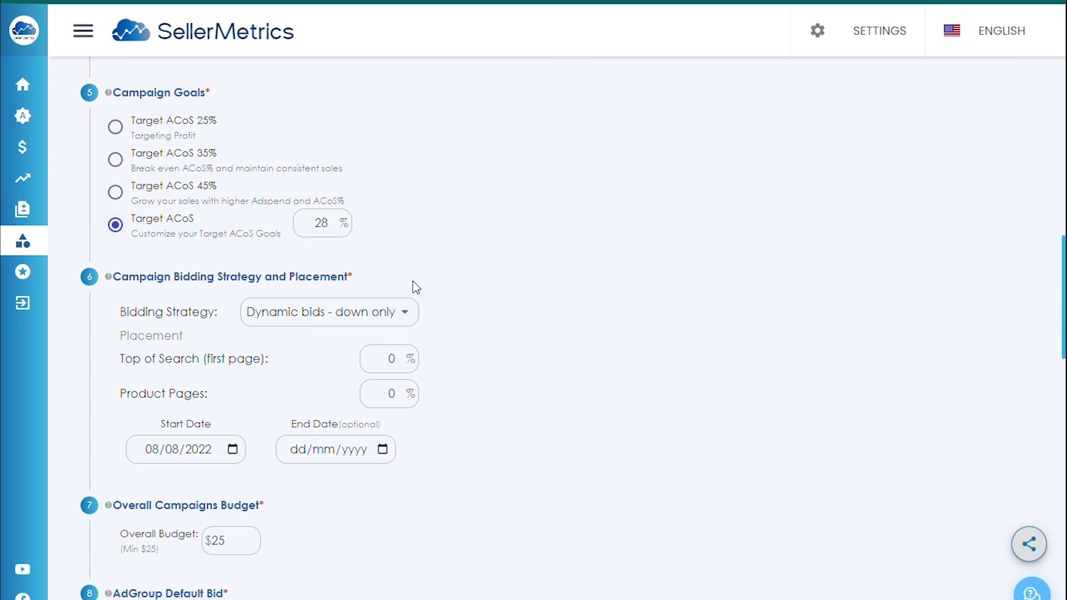
Step: Keep the bidding strategy at 'Dynamic bids - down only'
click(403, 316)
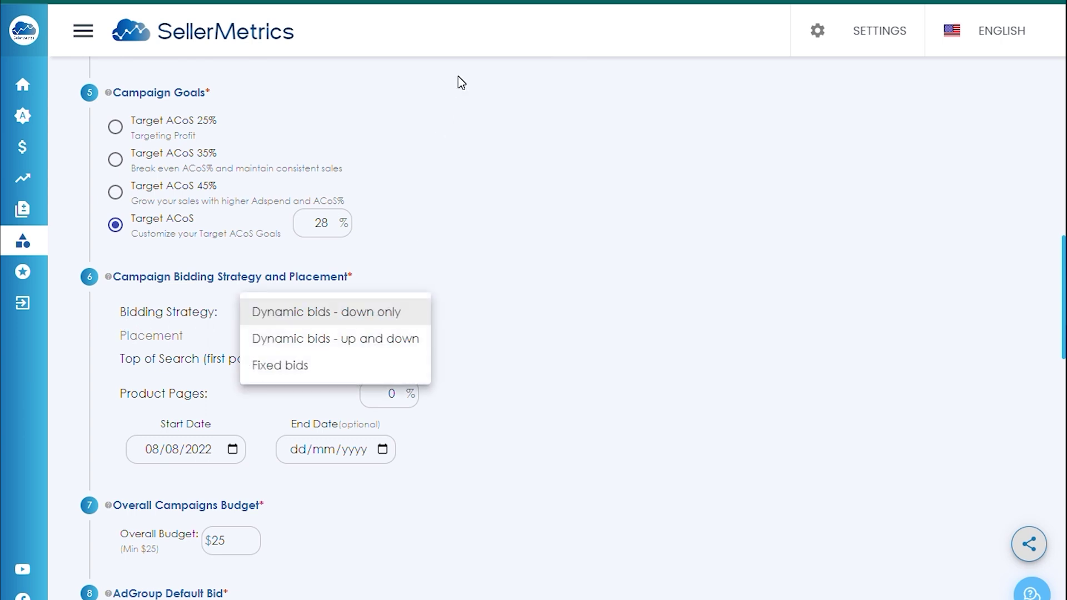
click(377, 321)
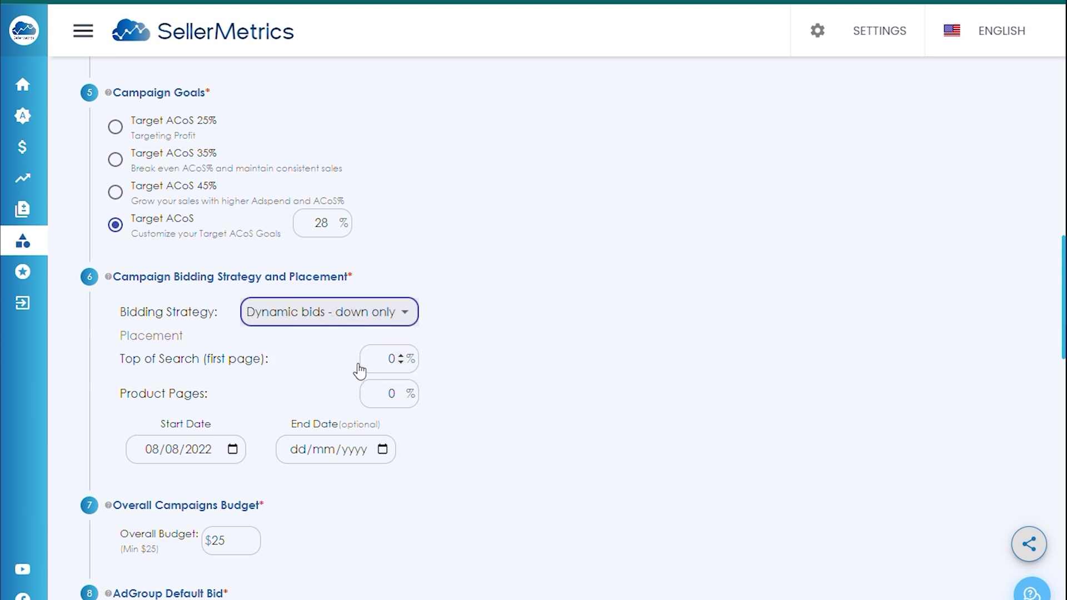
key(Tab)
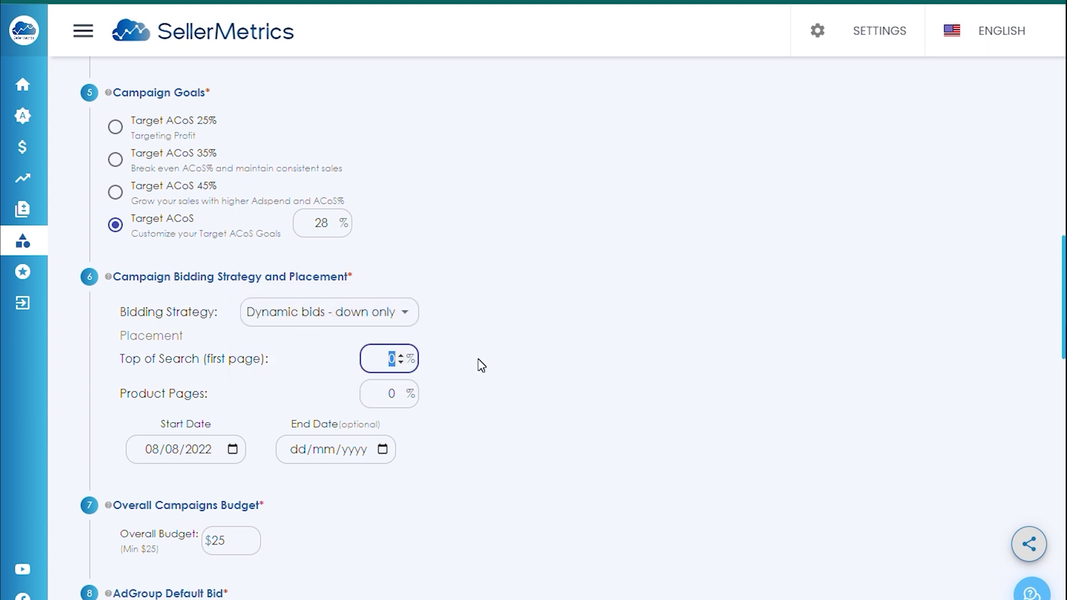
Step: Enter the 10% Top of Search boost and set the overall budget to $35
text(1)
scroll(485, 356, down, 4)
double_click(217, 318)
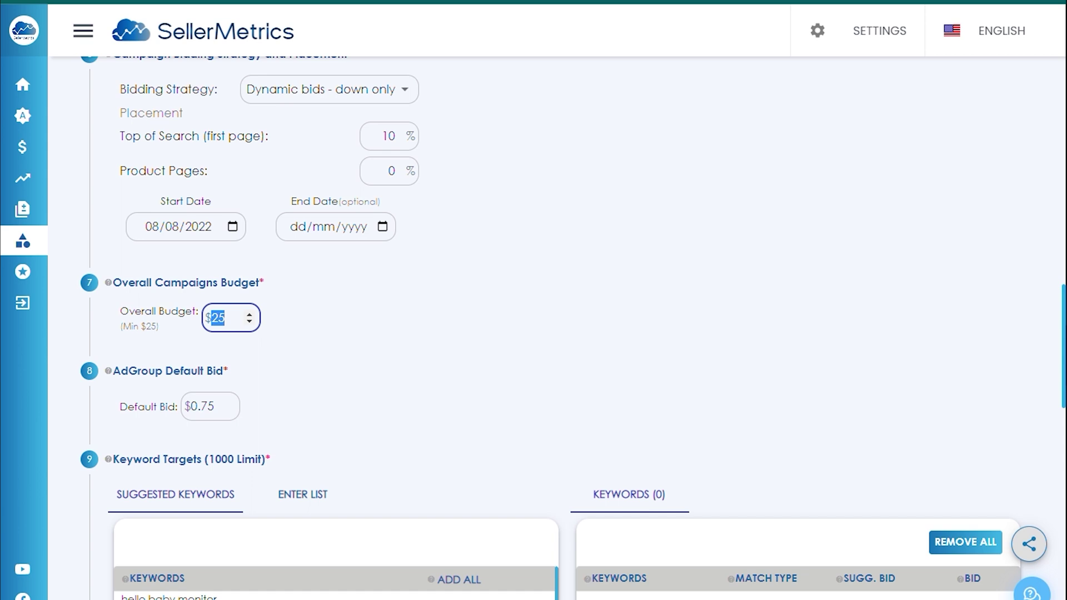
text(35)
click(364, 410)
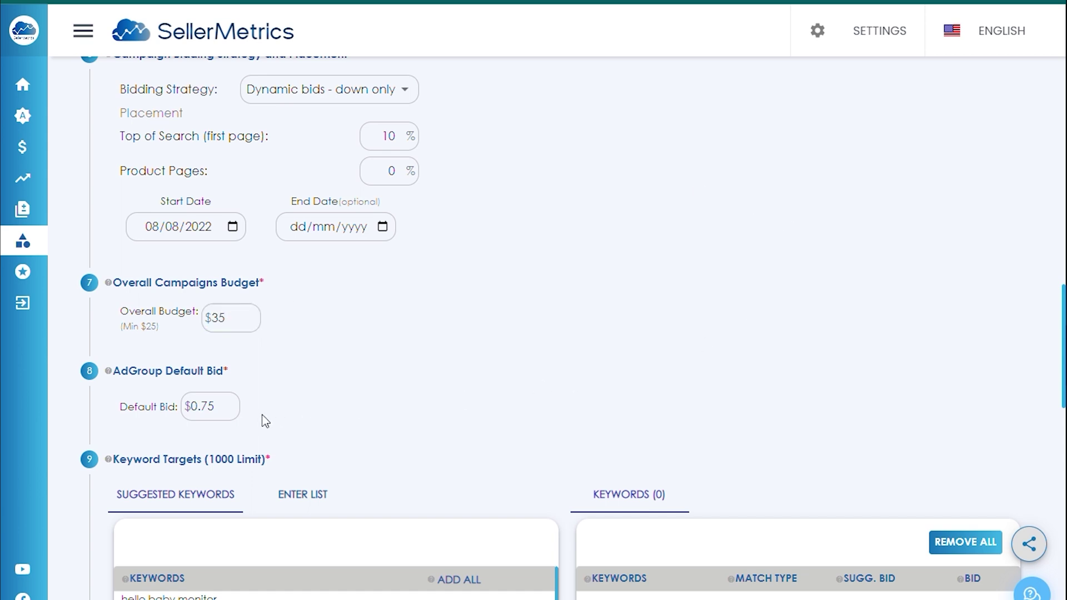
Step: Change the AdGroup Default Bid from $0.75 to $0.45
double_click(207, 406)
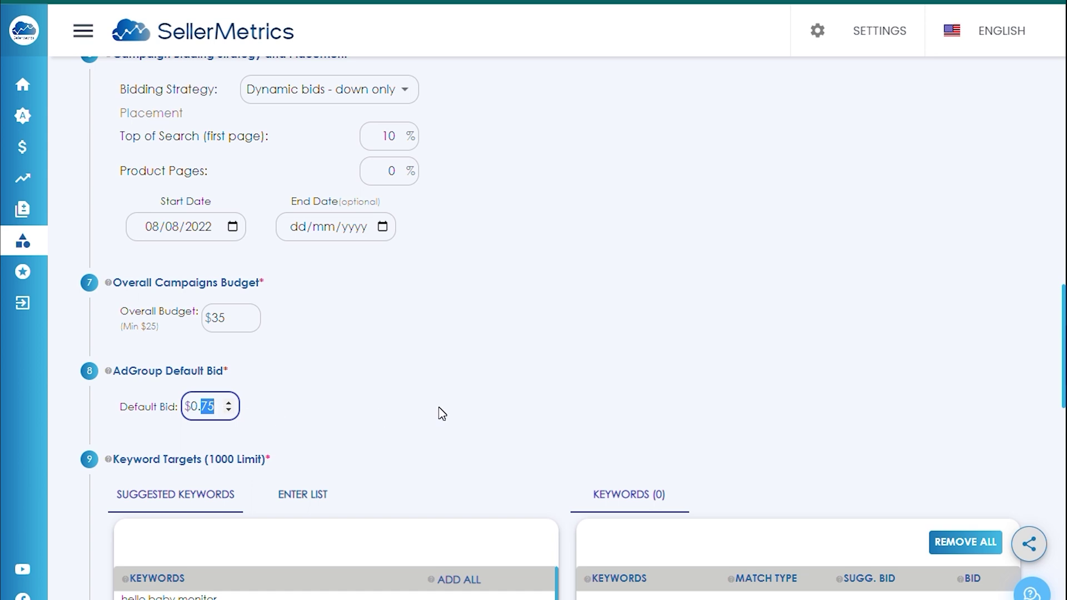
scroll(442, 414, down, 1)
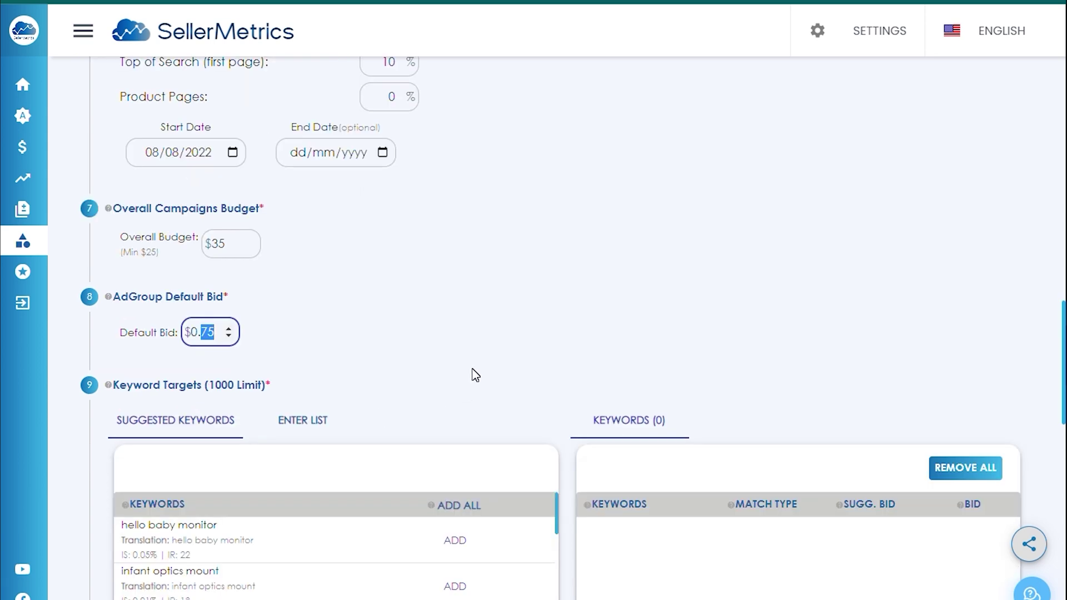
scroll(578, 303, down, 1)
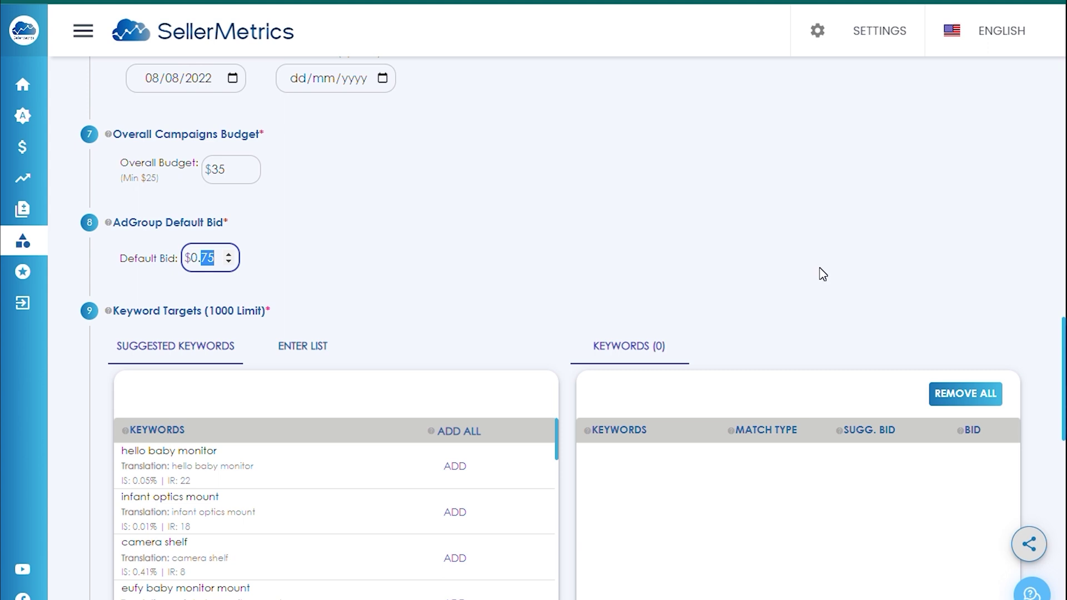
click(533, 259)
click(207, 257)
double_click(207, 258)
click(207, 258)
double_click(207, 258)
text(3)
text(45)
click(639, 269)
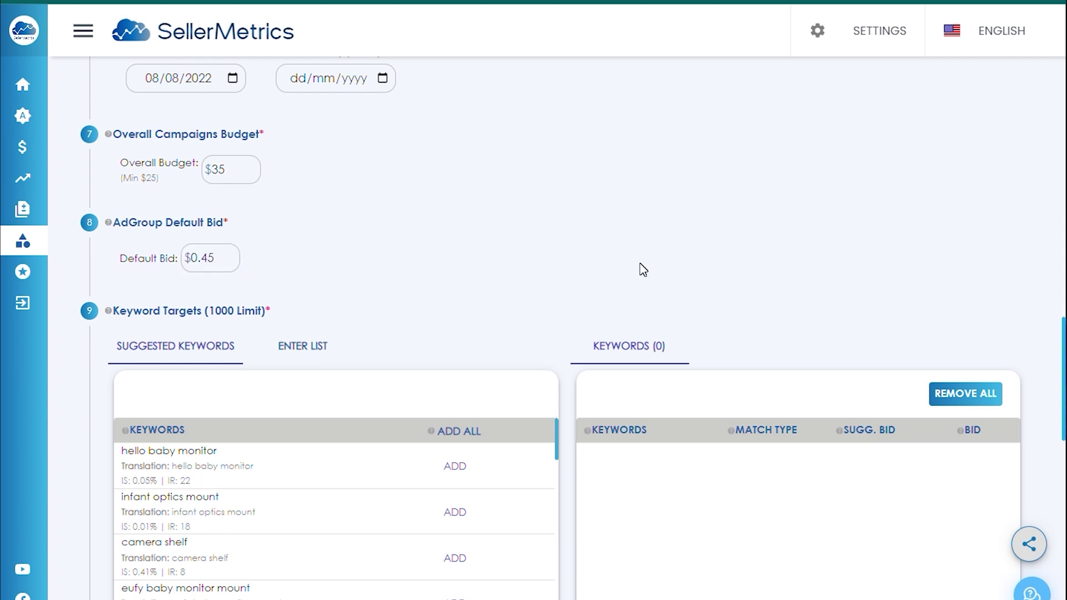
Step: Add suggested keywords hello baby monitor and infant optics mount as targets
scroll(639, 269, down, 4)
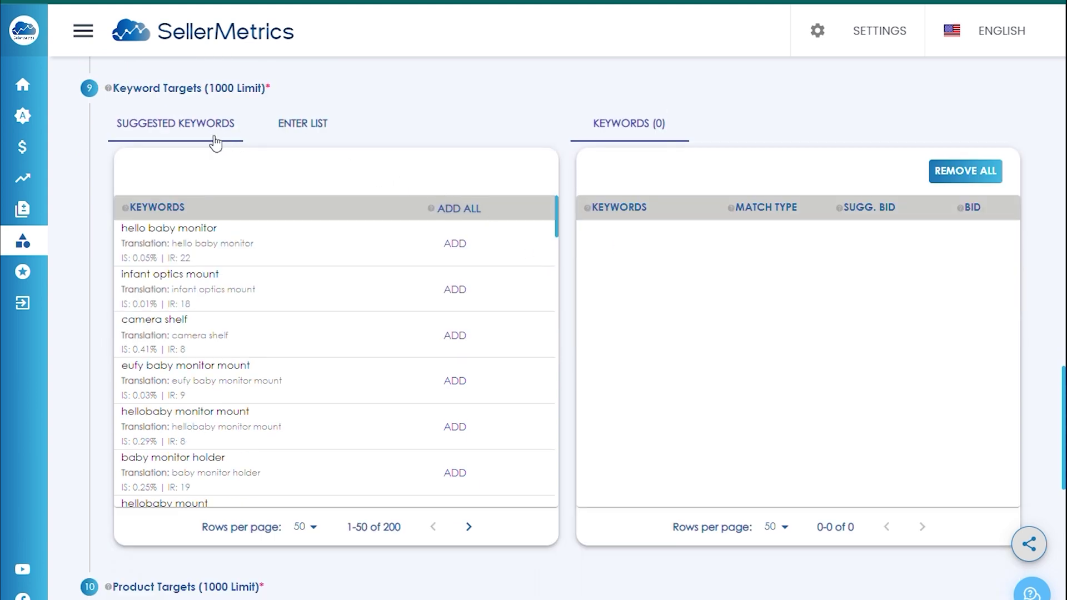
scroll(466, 131, up, 15)
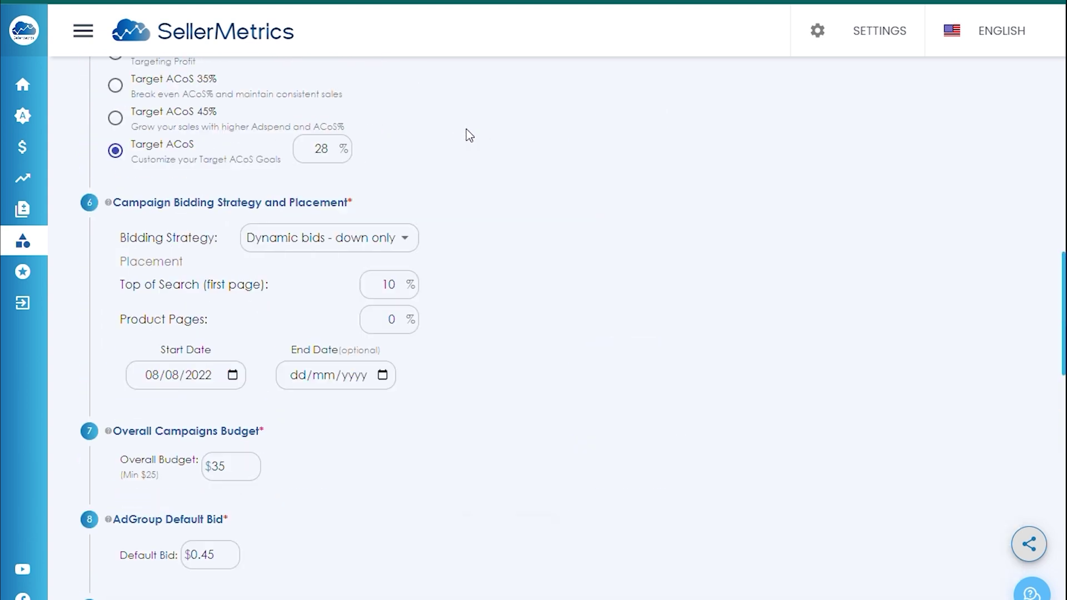
scroll(849, 352, down, 15)
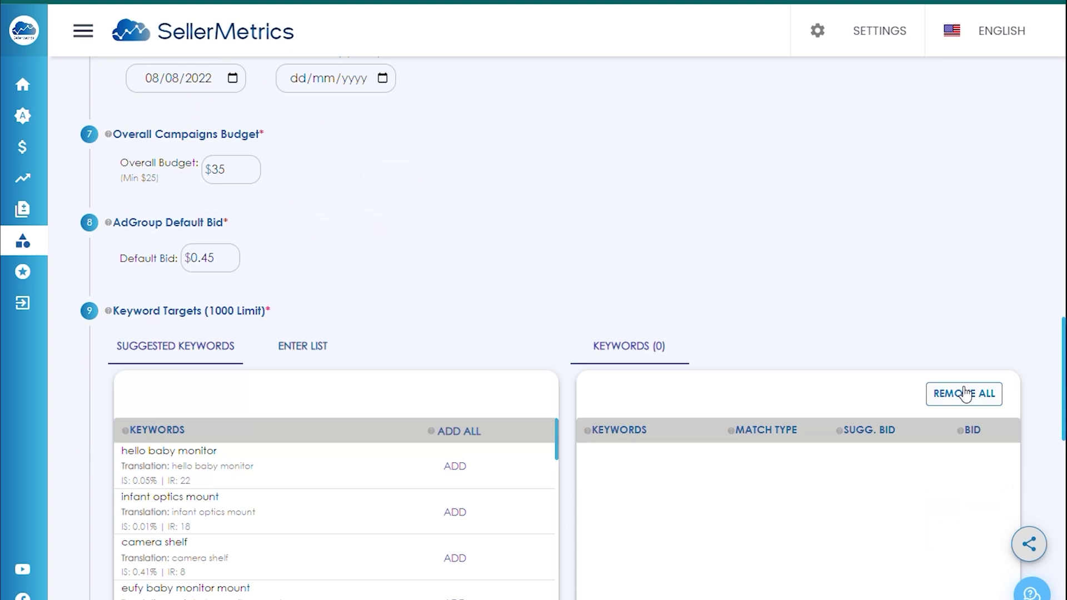
click(319, 211)
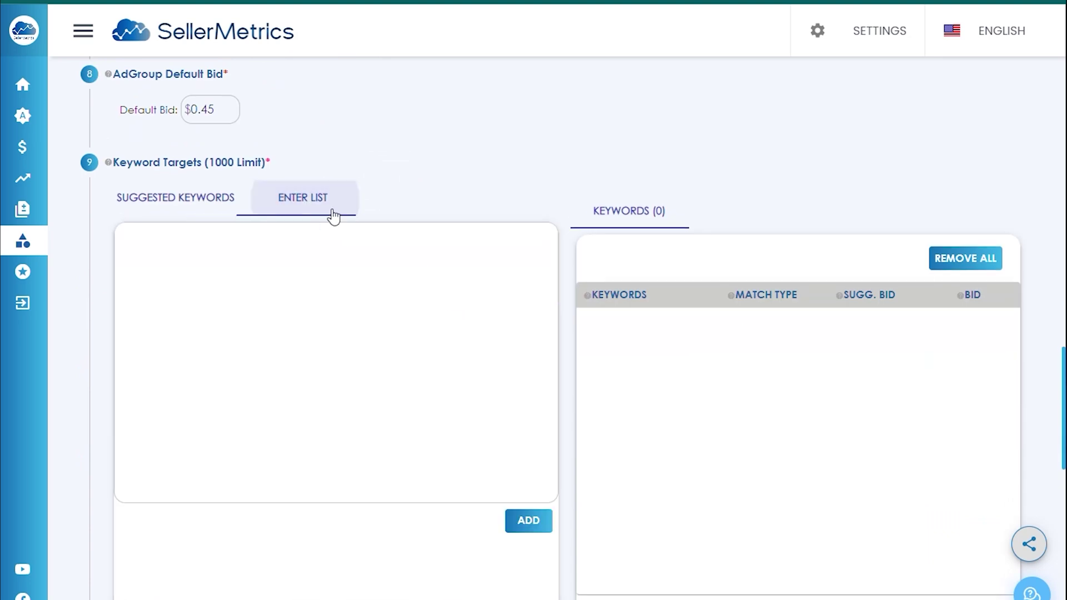
click(167, 206)
click(455, 317)
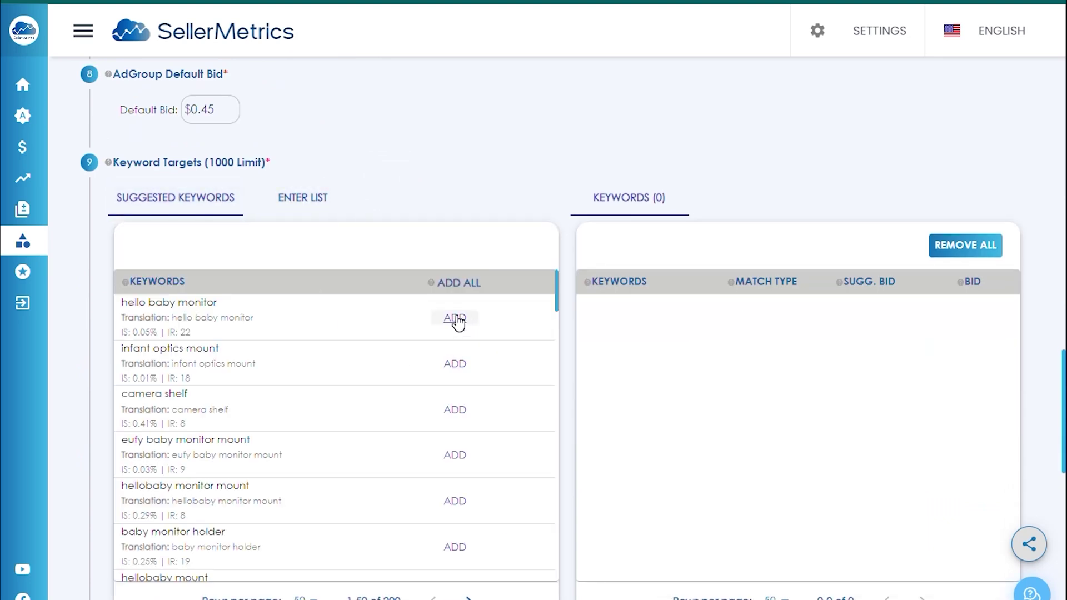
click(454, 364)
Step: Enter baby monitor mount in the keyword list and add it as a target
click(303, 198)
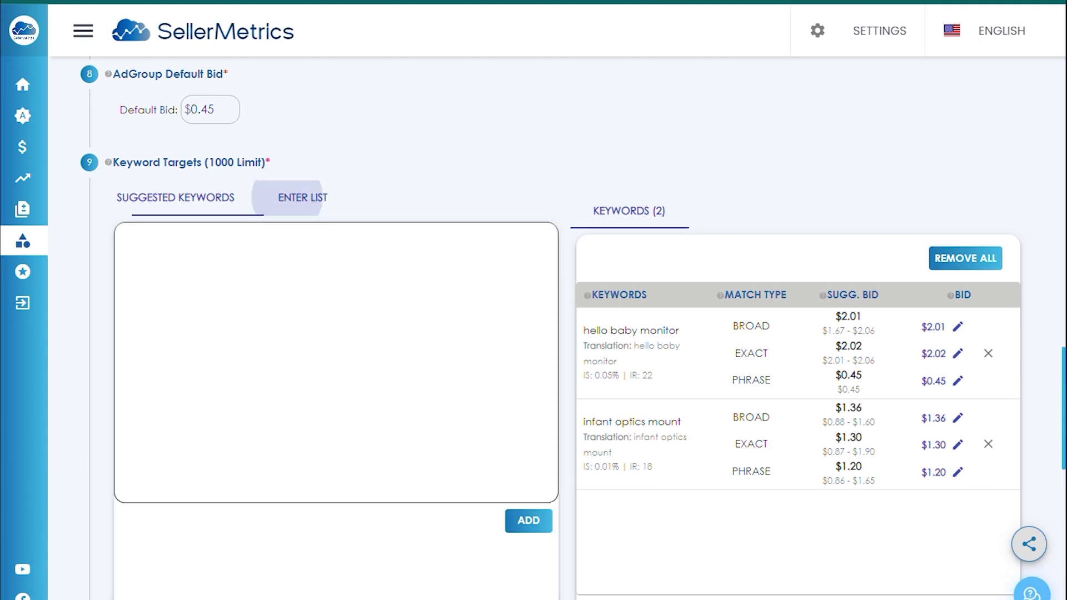
text(bab)
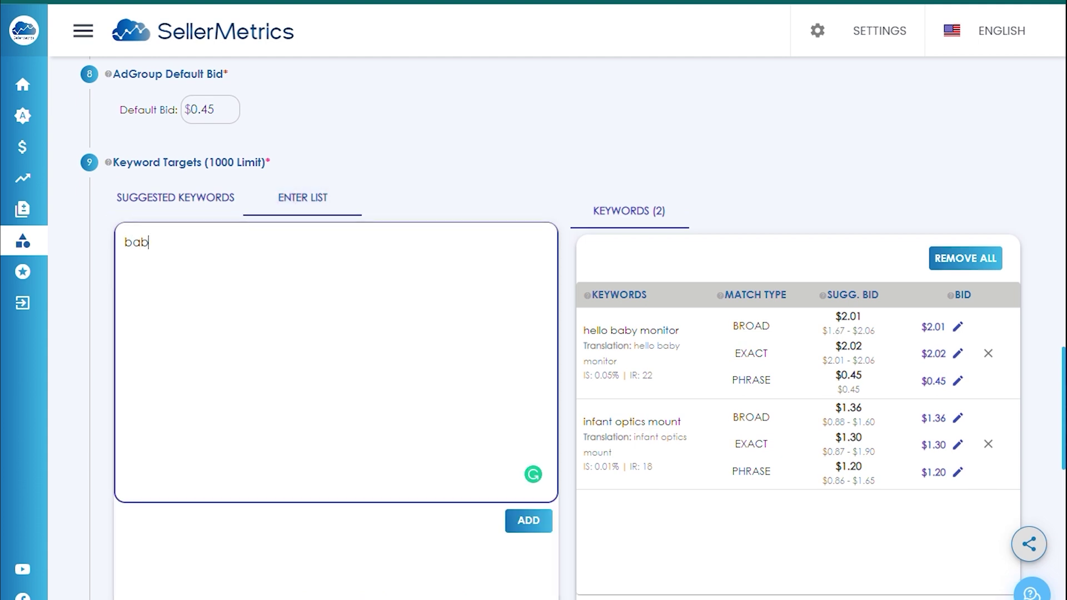
text(y monitor mount)
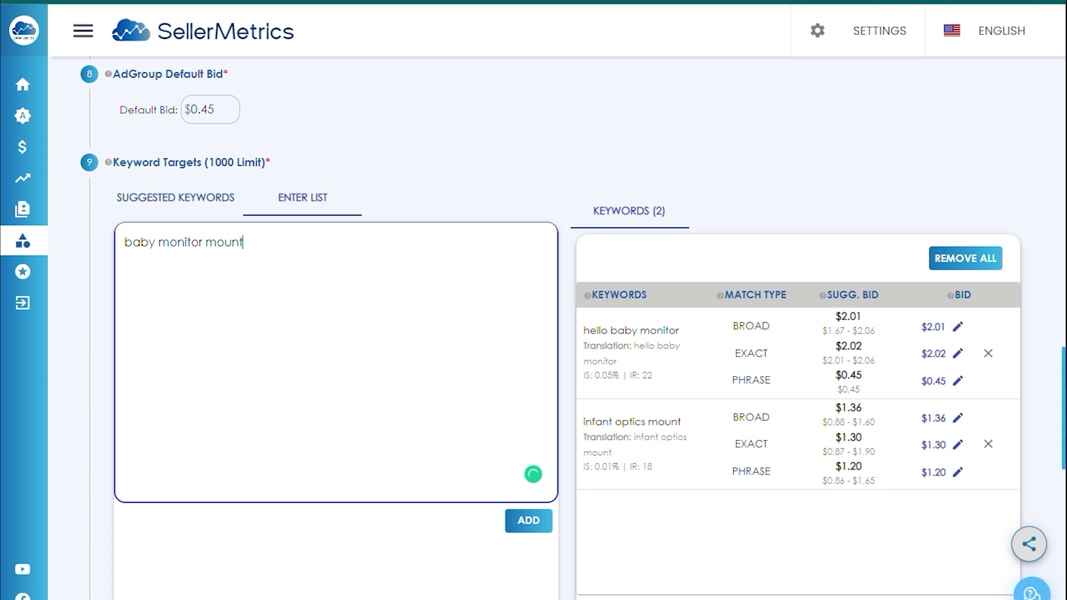
click(516, 520)
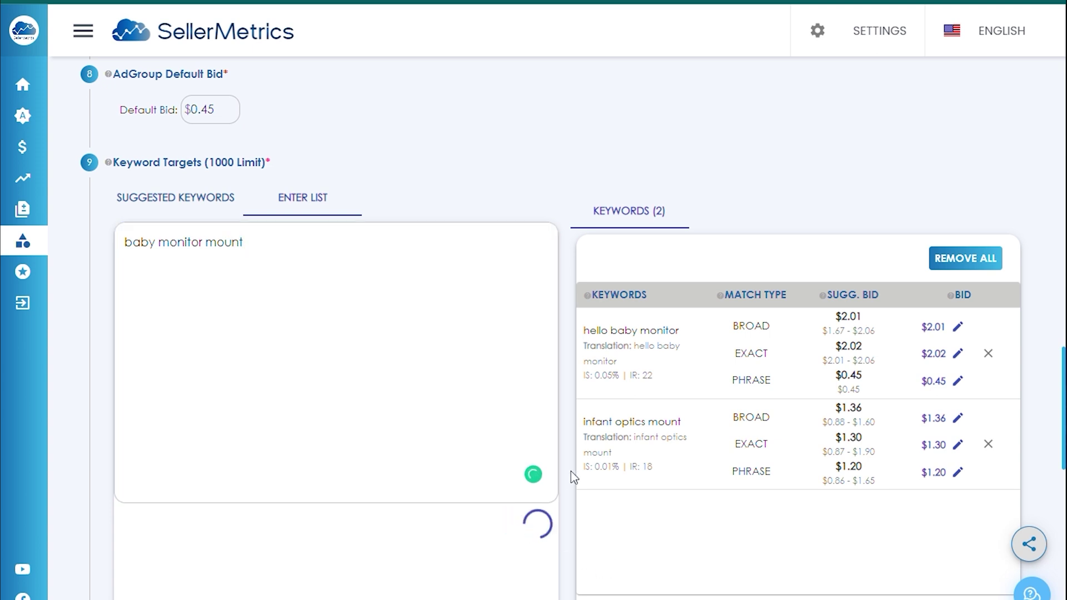
scroll(872, 278, down, 1)
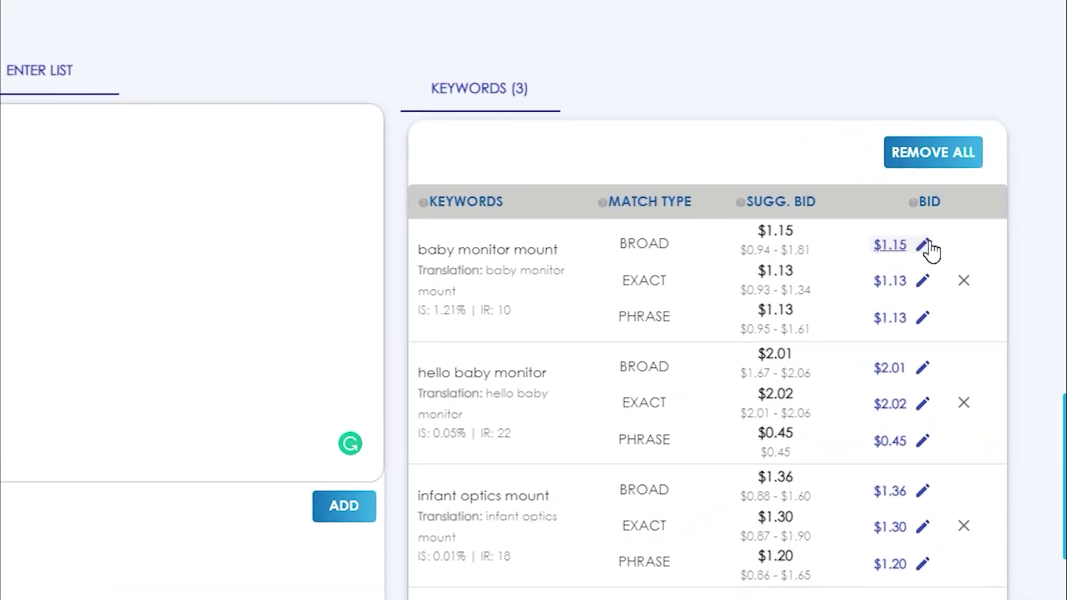
Step: Lower the baby monitor mount broad-match bid from $1.15 to $0.90
click(898, 243)
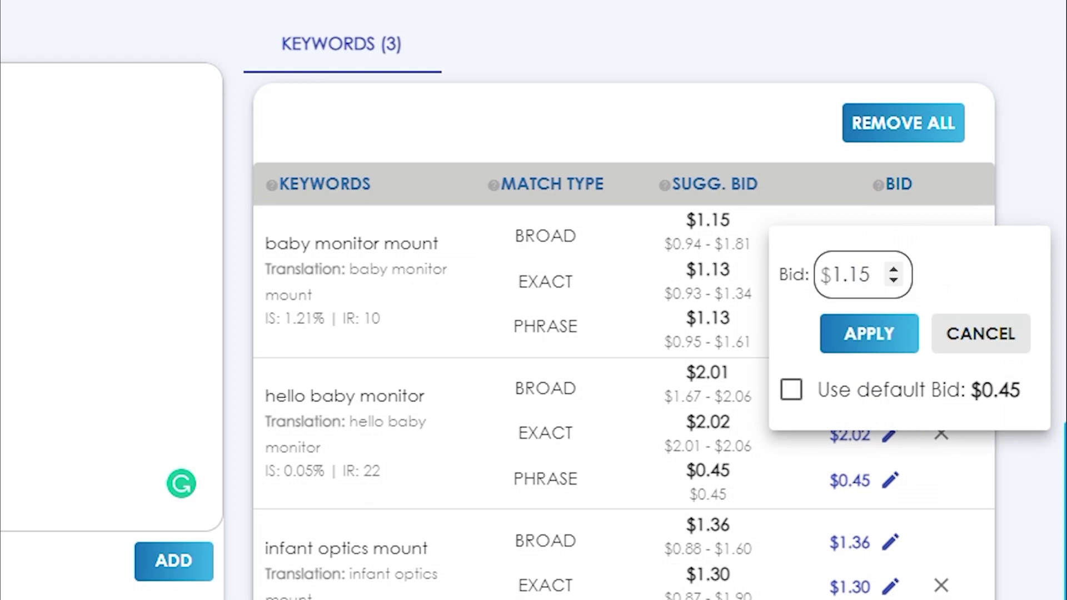
drag(832, 274, 870, 274)
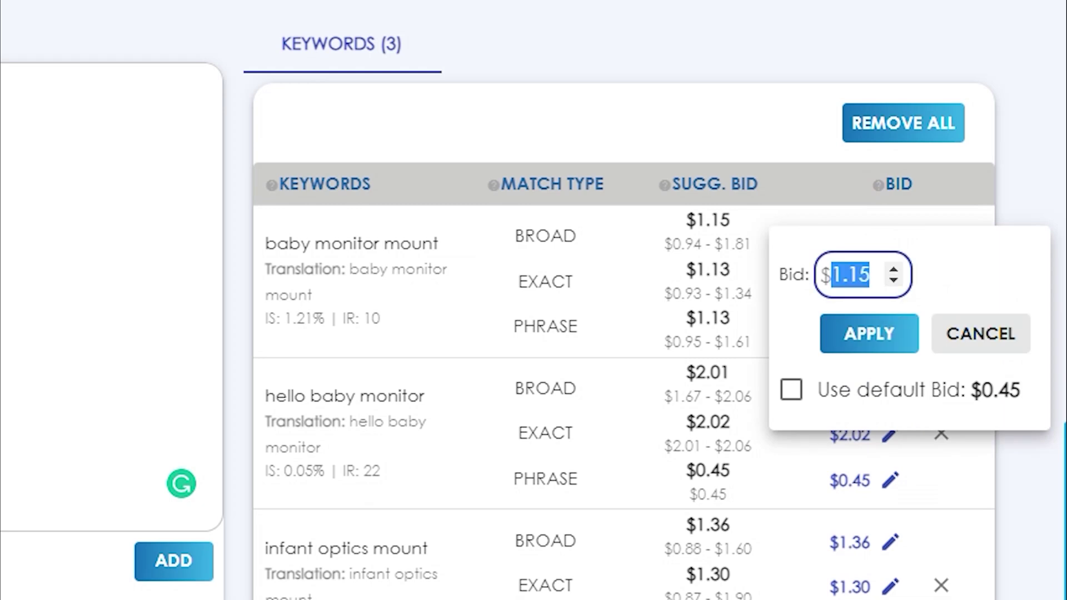
key(BackSpace)
text(9)
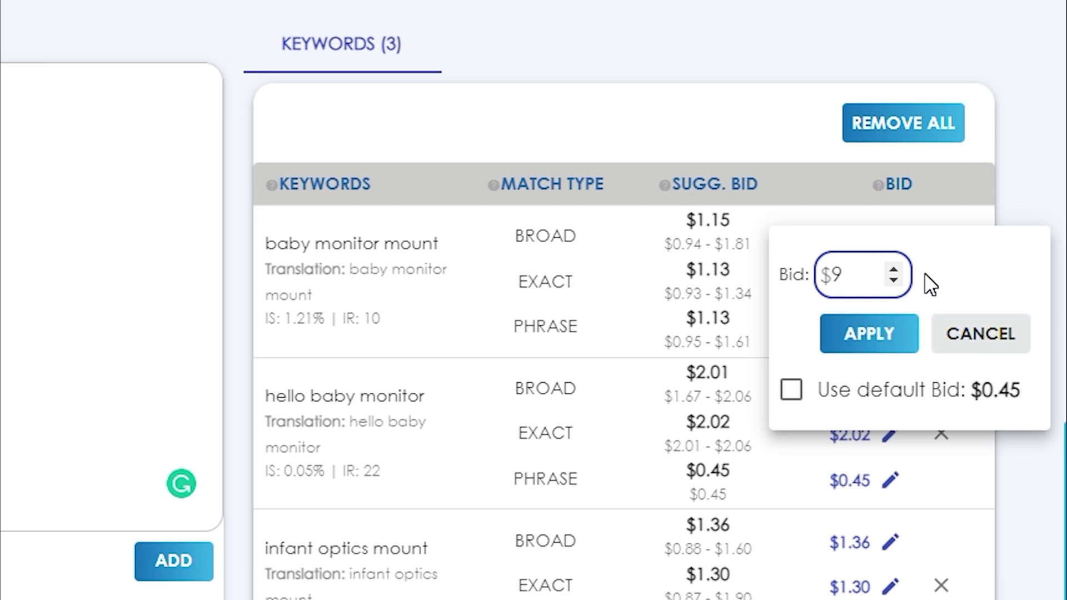
text(.)
click(914, 347)
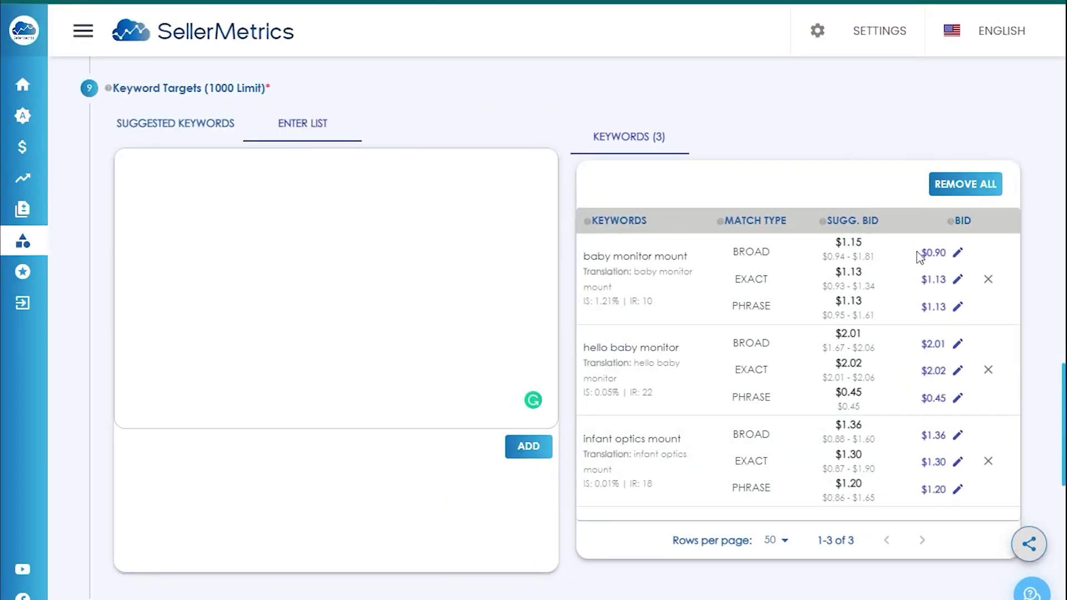
click(867, 45)
Step: Review the three keyword targets and bring up the suggested product ASIN list
scroll(1033, 345, down, 3)
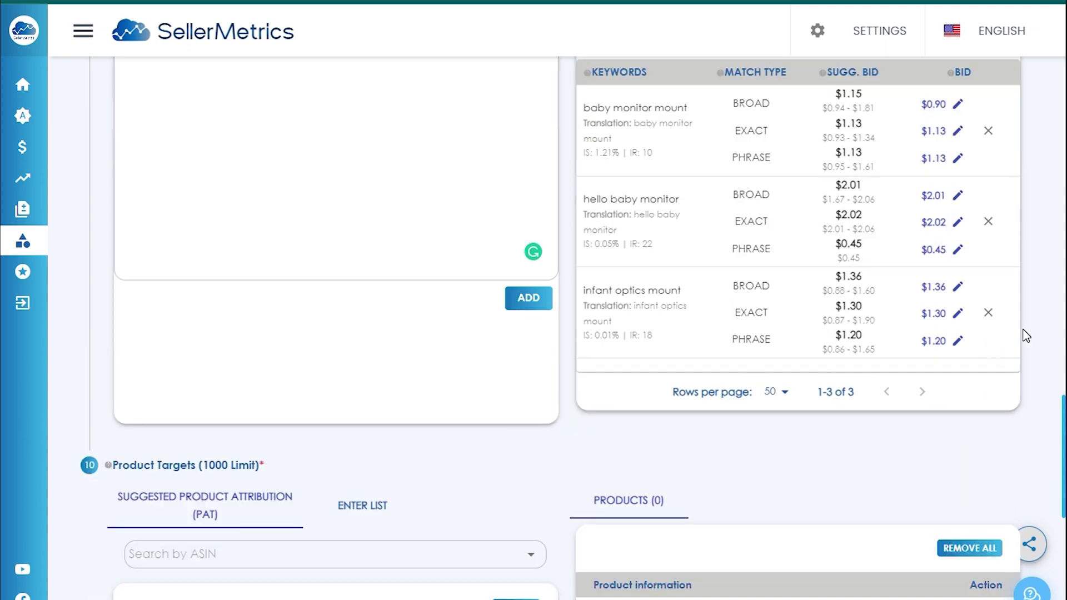
scroll(1026, 336, down, 5)
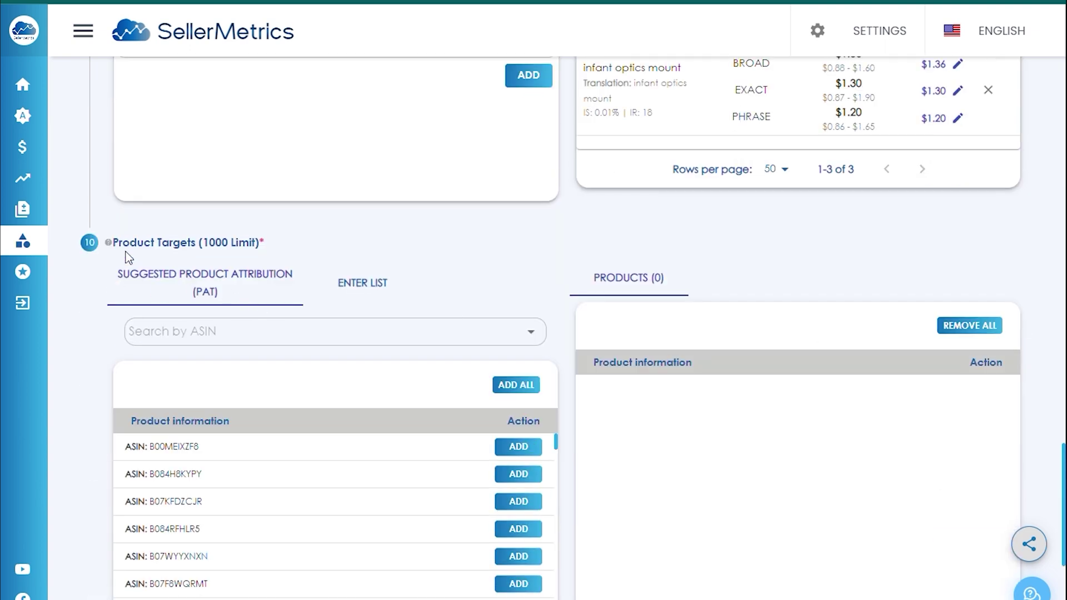
scroll(323, 272, up, 8)
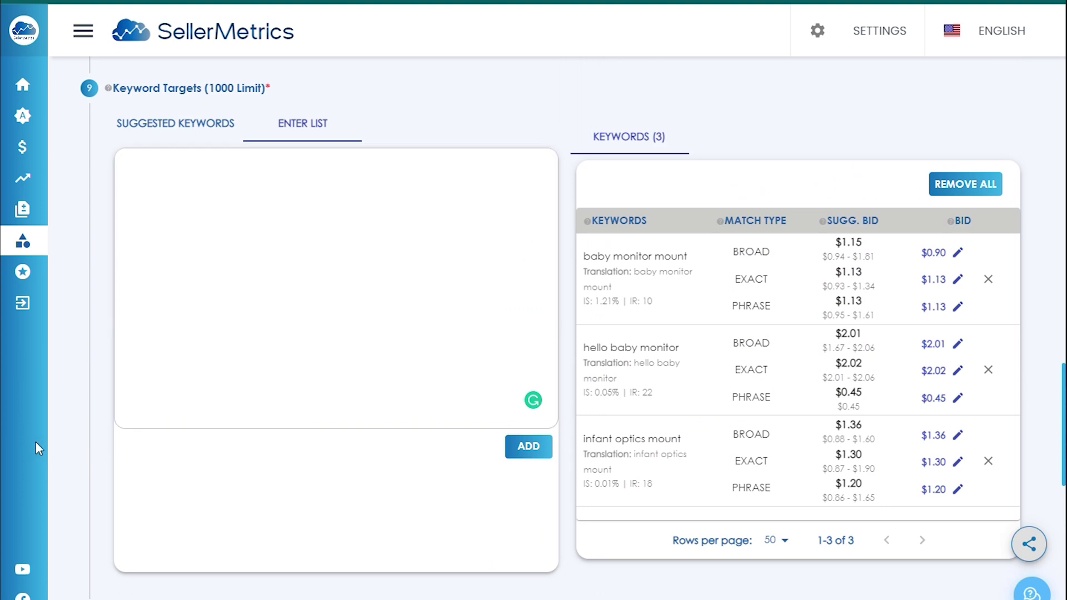
scroll(442, 564, down, 4)
scroll(473, 412, down, 4)
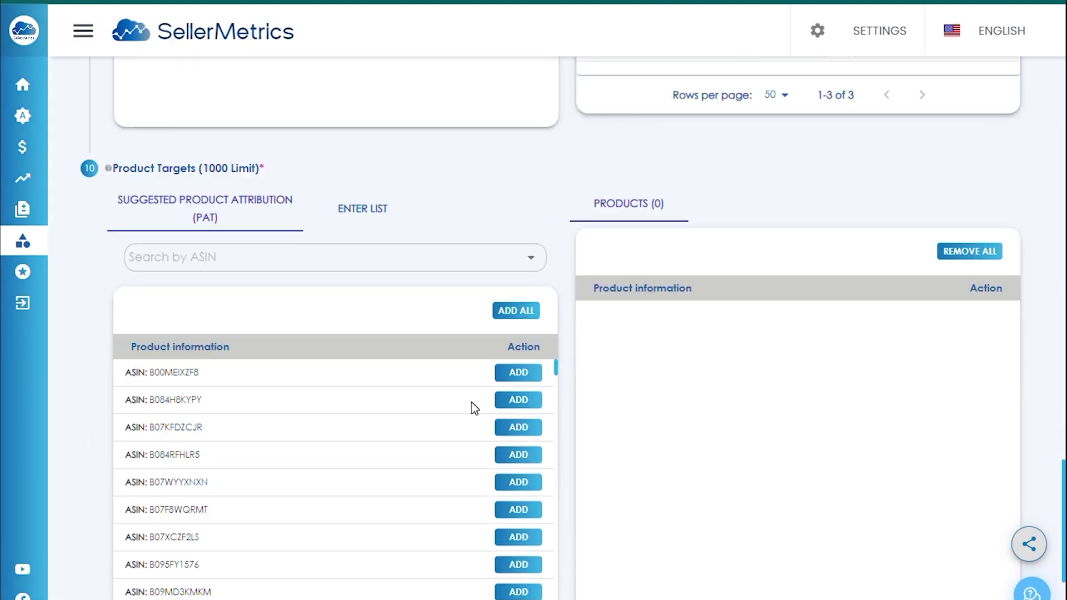
click(370, 210)
click(261, 217)
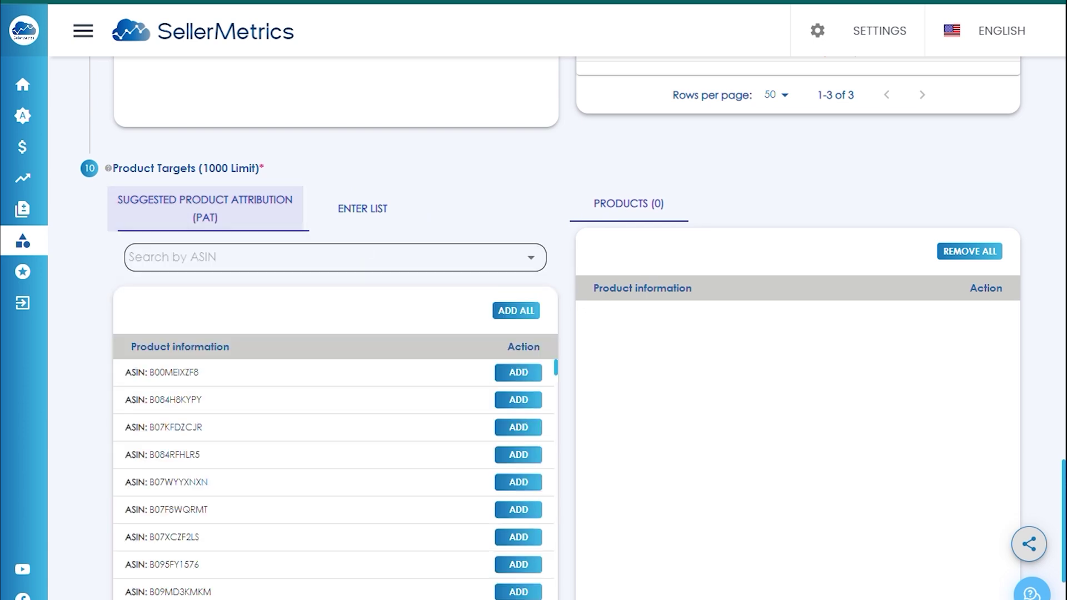
click(360, 214)
click(194, 211)
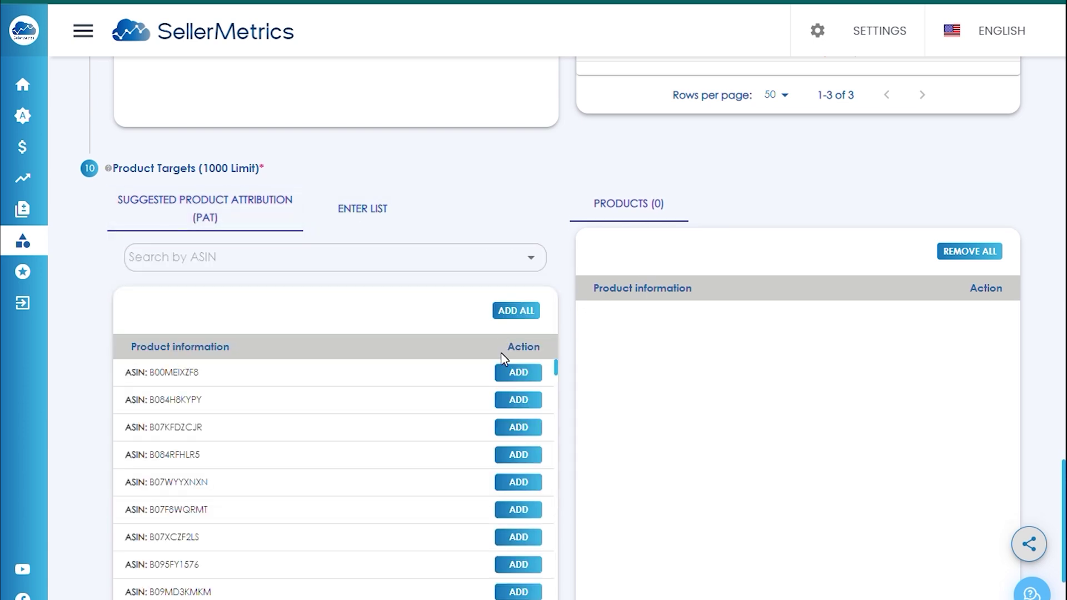
scroll(508, 354, down, 1)
Step: Add ASINs B00MEIXZF8, B084H8KYPY, B07KFDZCJR and B084RFHLR5 as product targets at $0.45
click(520, 300)
click(519, 327)
click(515, 356)
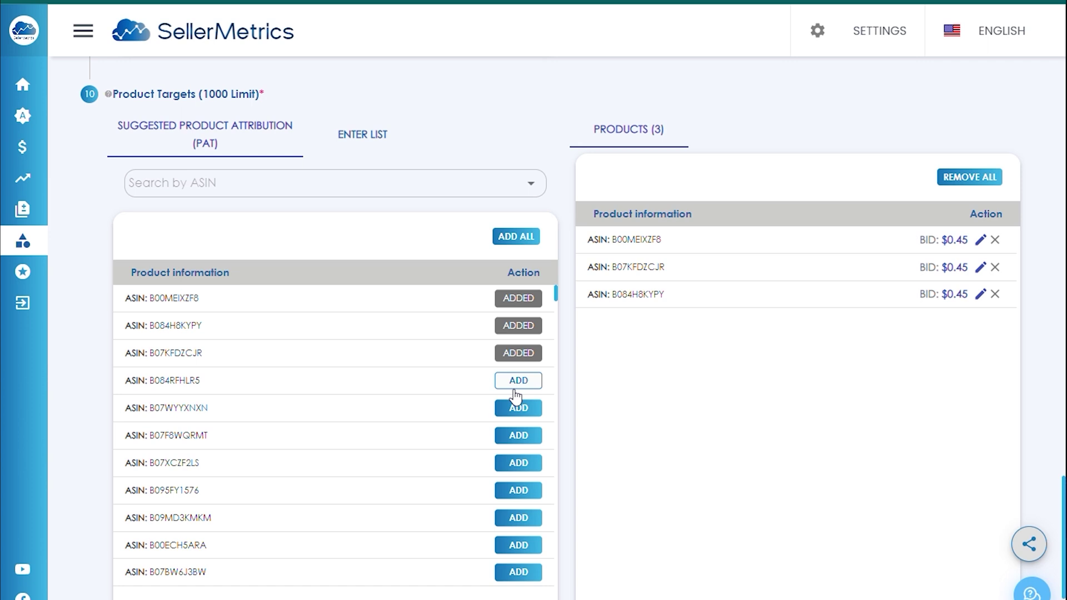
click(518, 381)
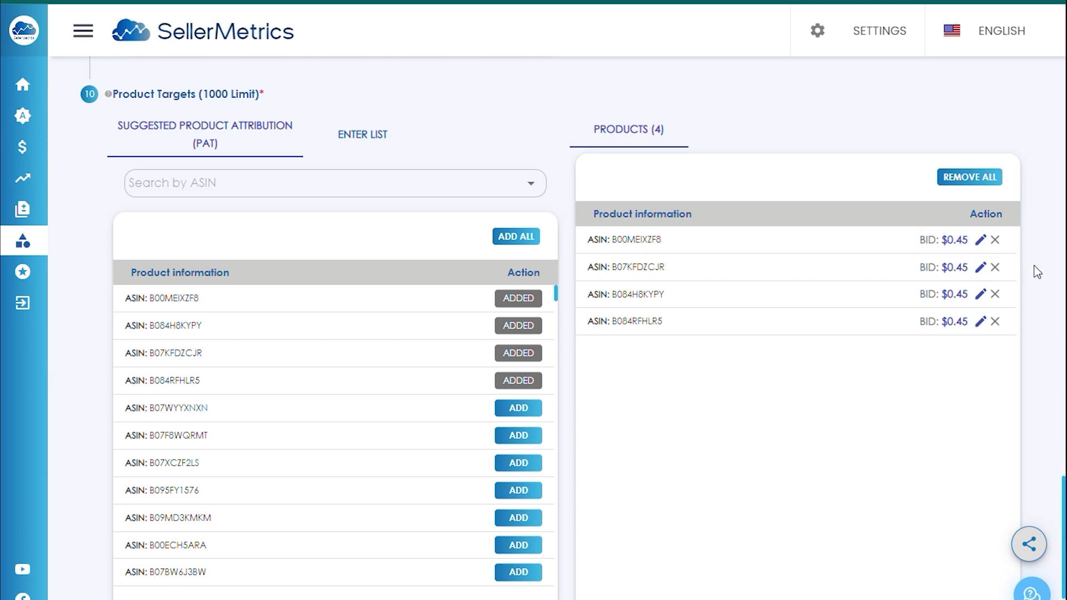
scroll(1031, 269, up, 10)
scroll(381, 385, down, 5)
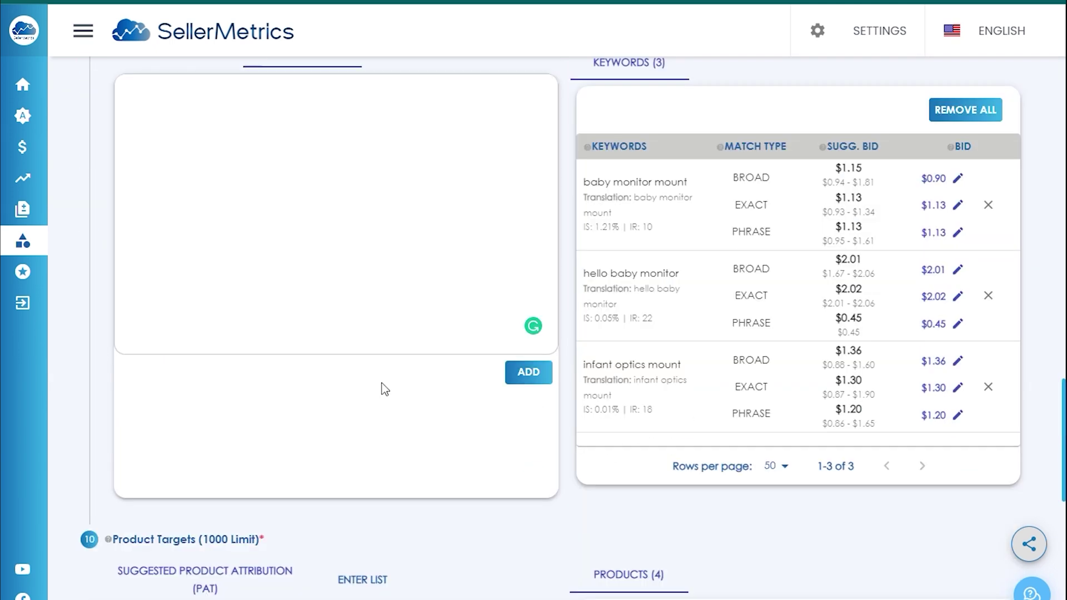
scroll(405, 245, up, 5)
scroll(428, 244, down, 5)
scroll(892, 456, down, 8)
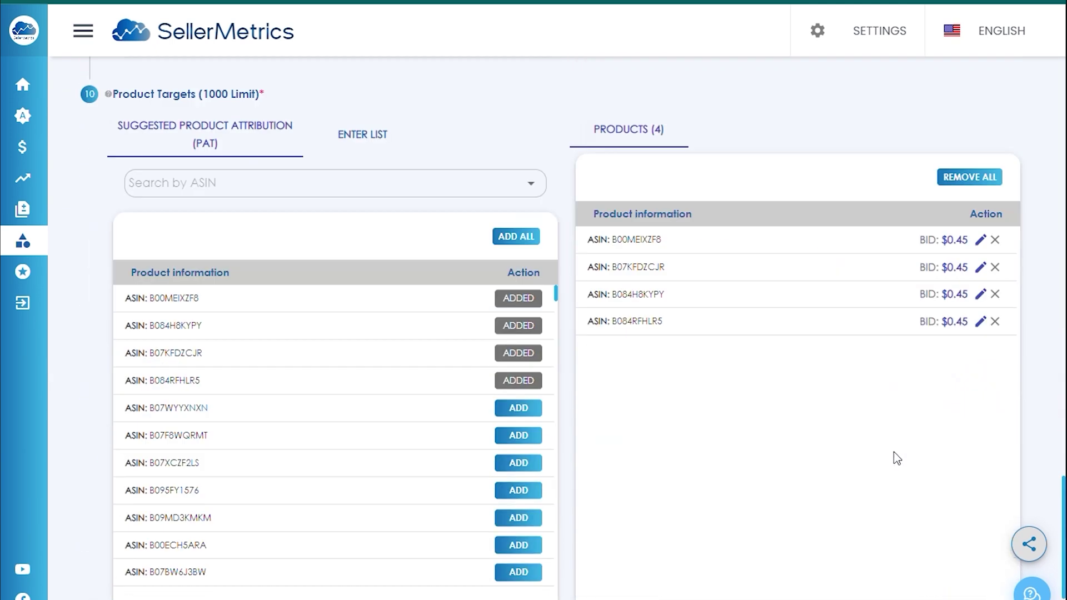
Step: Preview the campaign structure with all four rows checked, then launch the campaigns
click(556, 565)
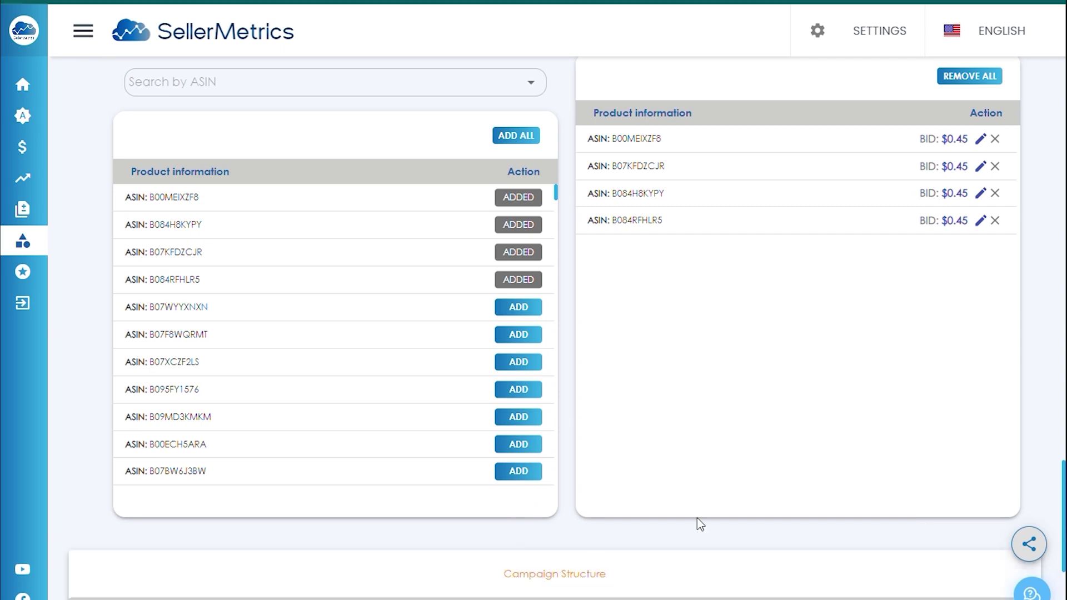
scroll(803, 516, down, 3)
scroll(666, 430, down, 2)
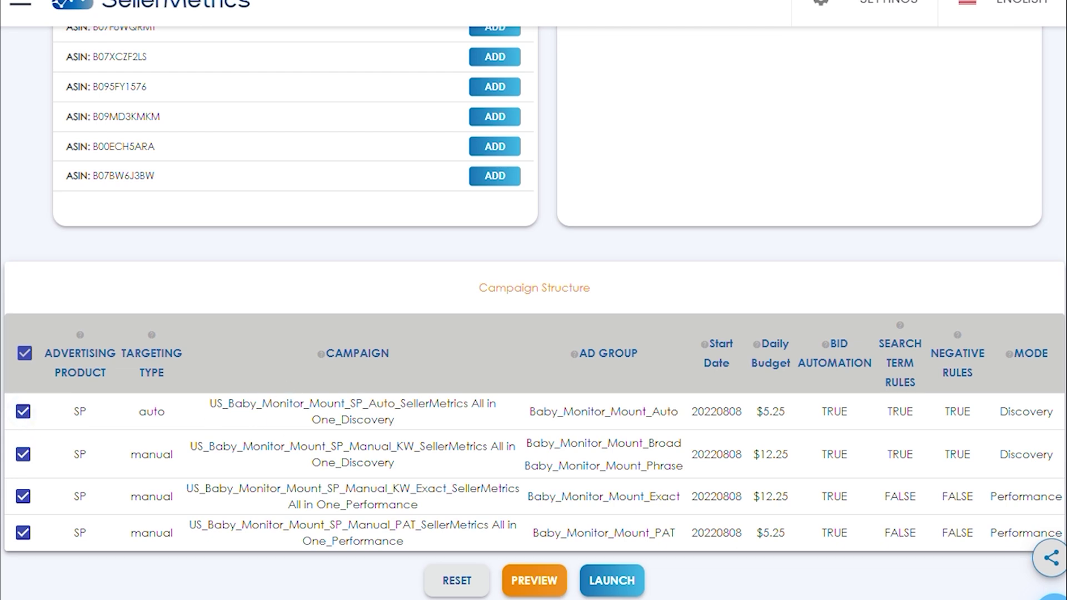
click(23, 412)
click(26, 415)
click(618, 584)
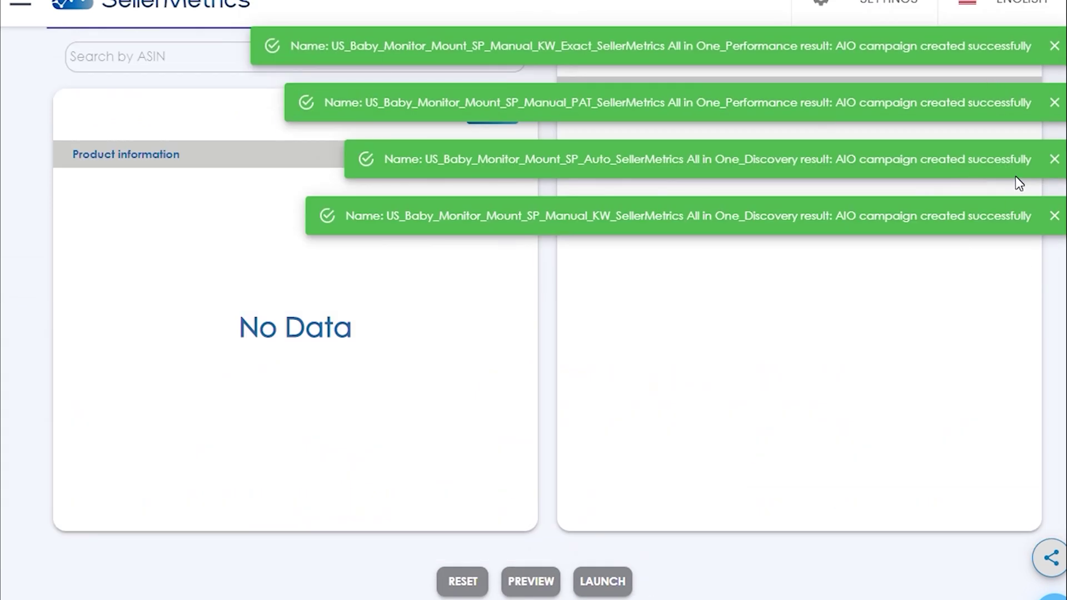
click(21, 3)
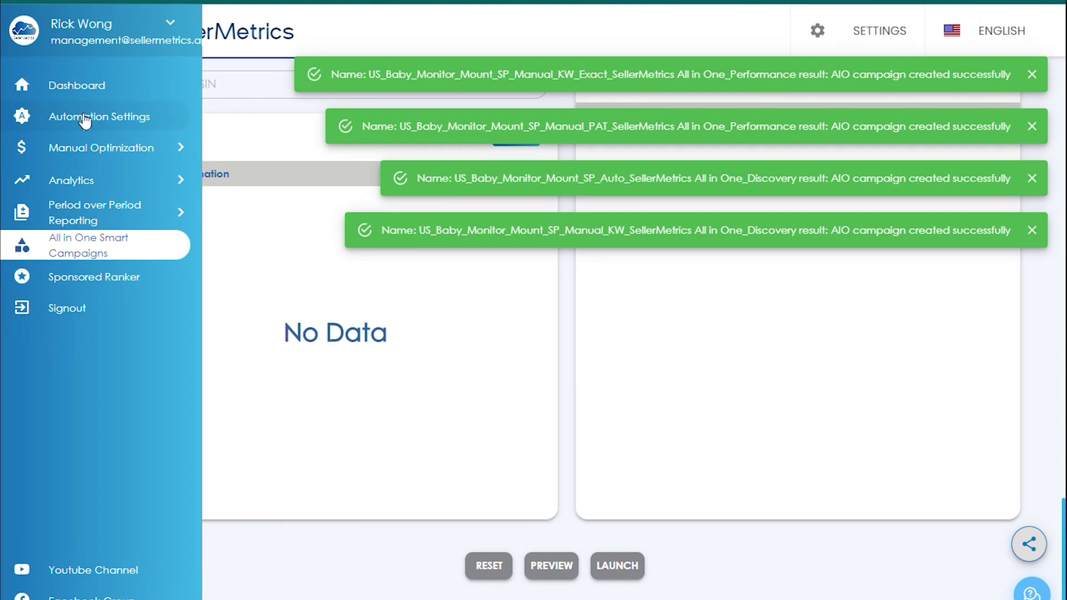
Step: On Automation Rules, remove the clicks > 0 filter and limit to one account
click(84, 120)
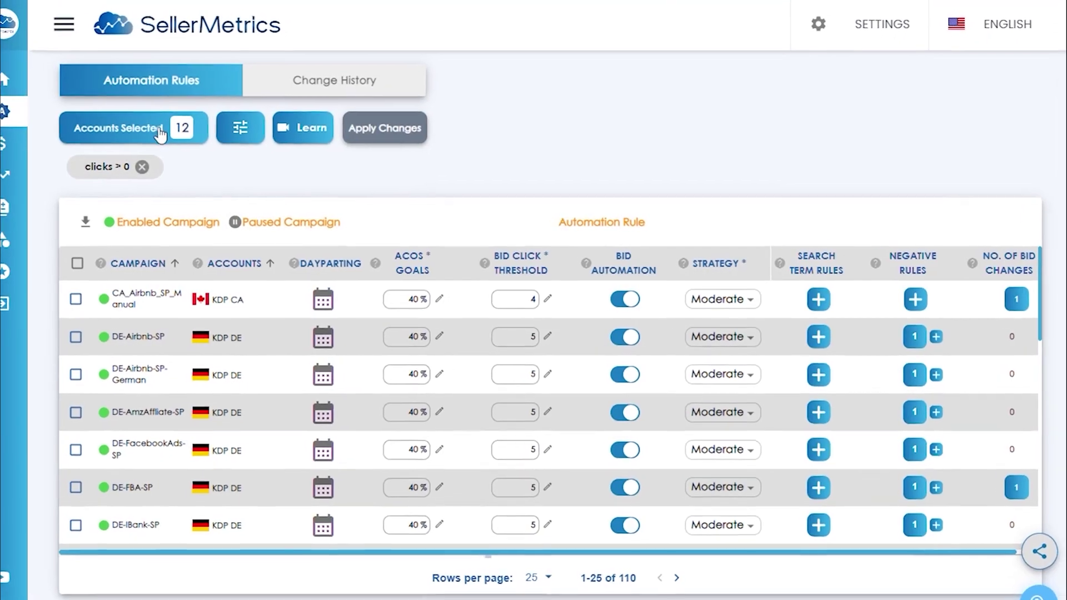
click(159, 170)
click(161, 131)
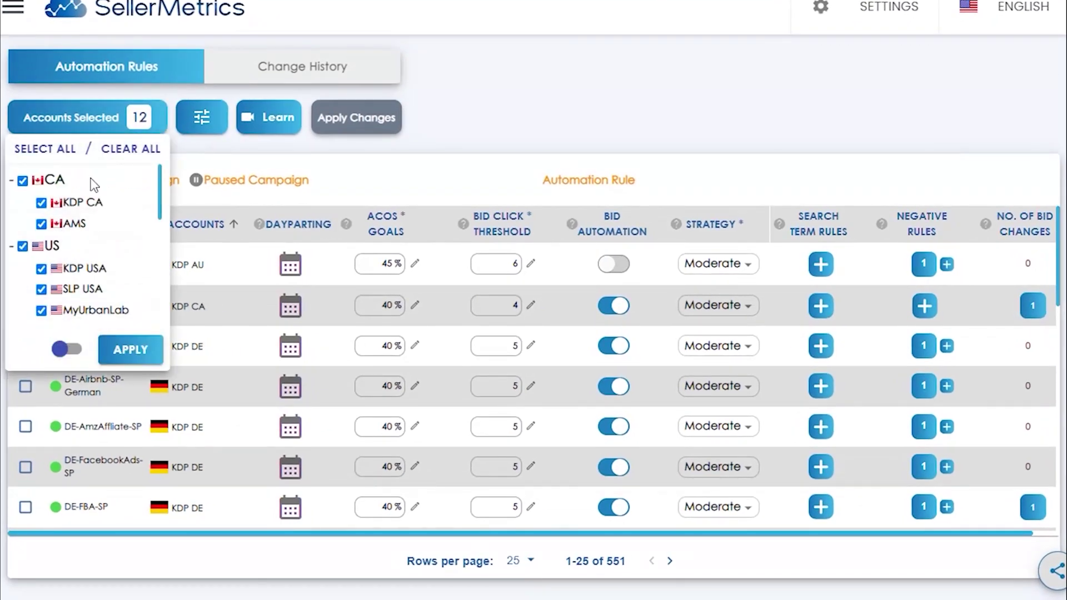
click(131, 148)
click(100, 290)
click(131, 349)
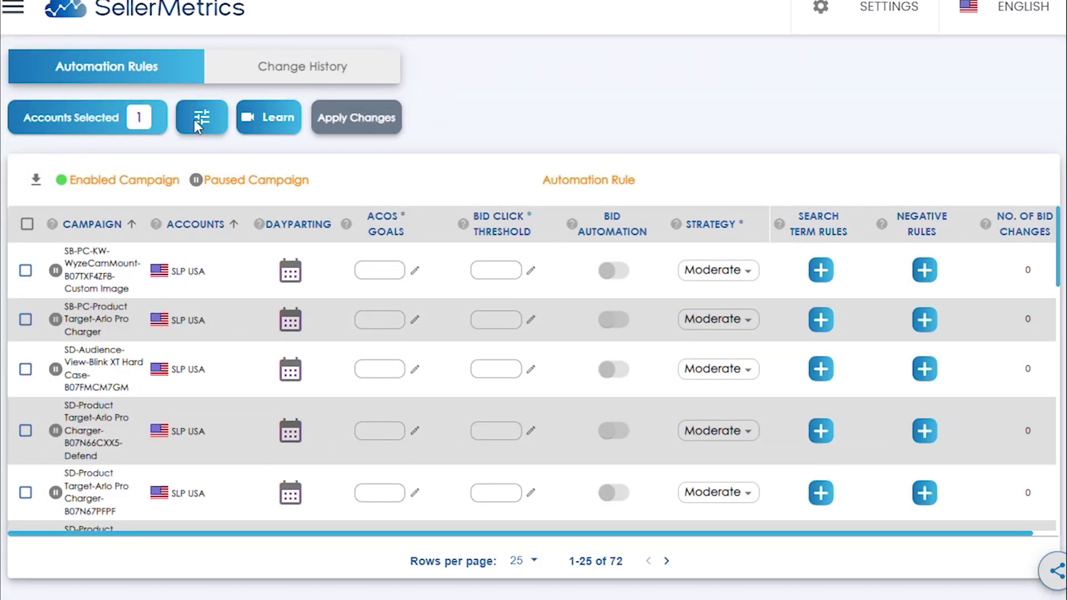
Step: Filter the rules table to campaigns whose name contains baby_monitor
click(201, 117)
click(88, 214)
click(116, 250)
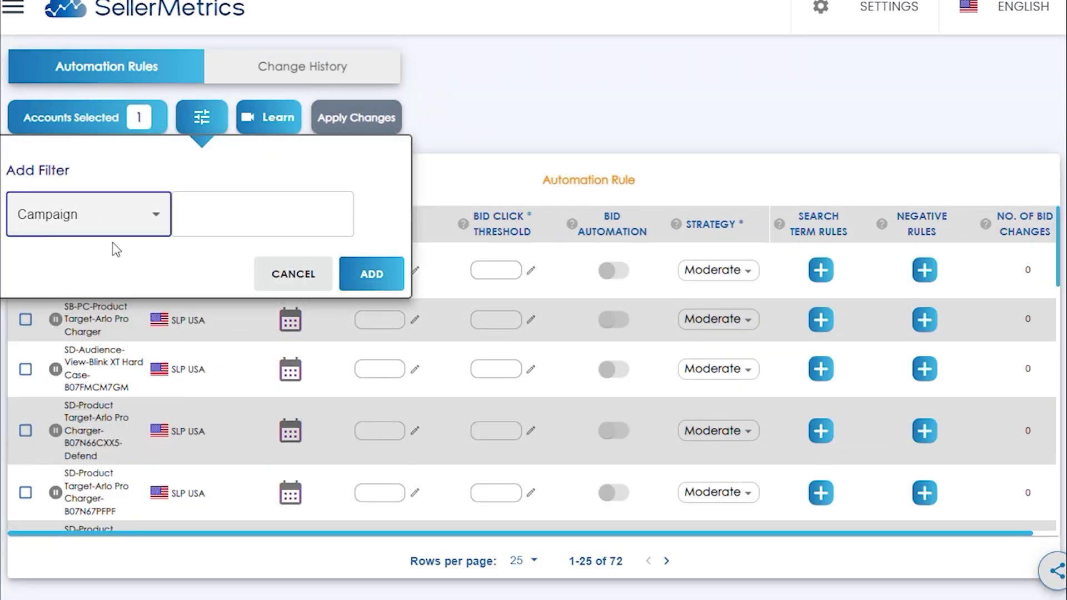
click(262, 217)
text(baby_moni)
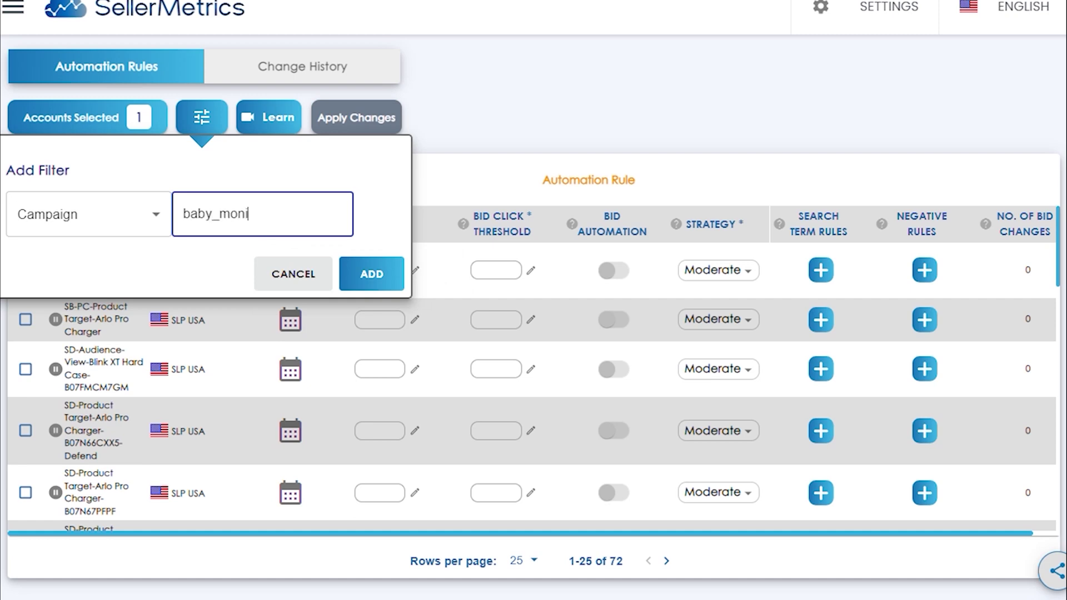
text(tor)
click(370, 272)
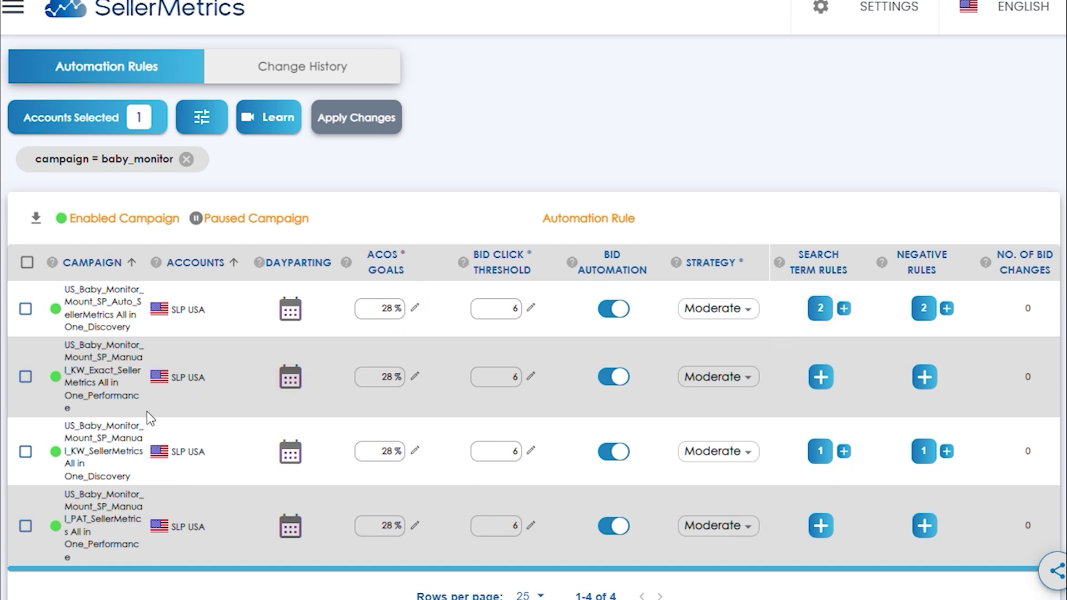
Step: Check the Search Term Rules of the auto discovery campaign
click(831, 309)
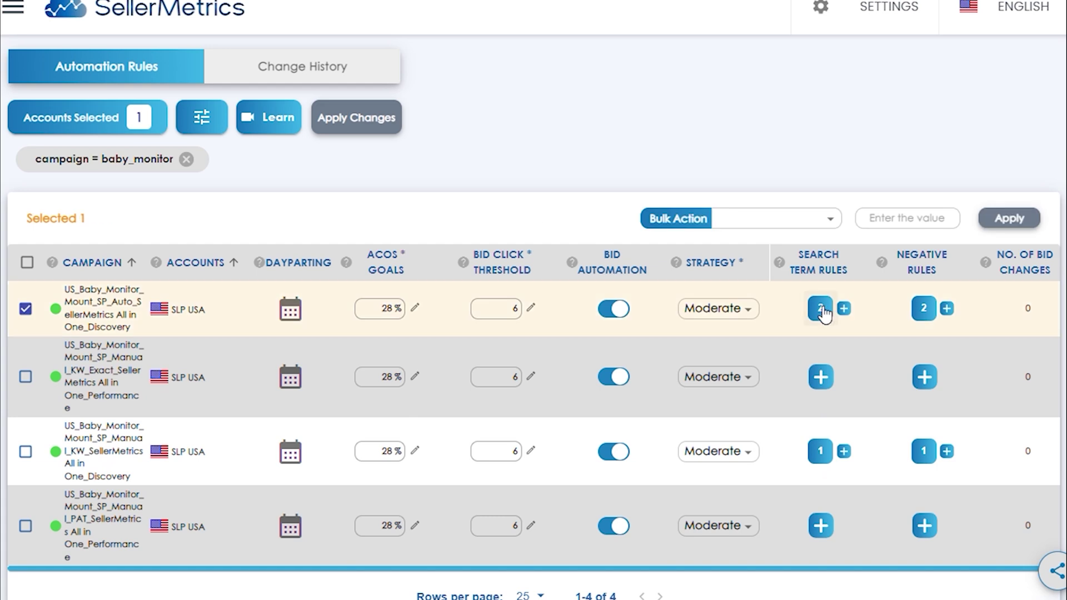
click(820, 308)
click(753, 253)
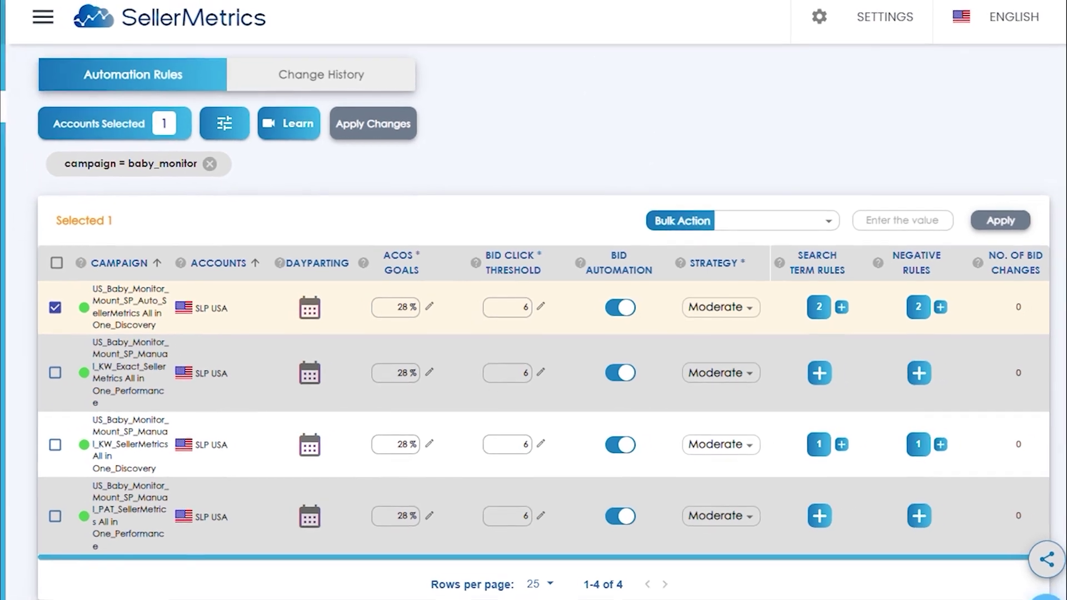
mouse_move(5, 222)
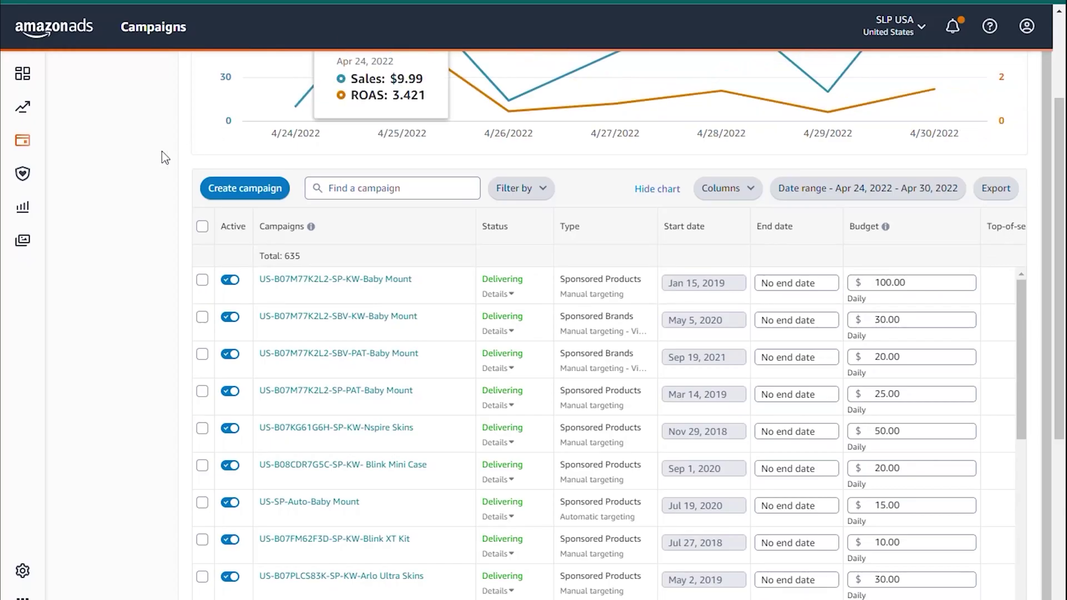
Step: Select the PAT, KW Exact, KW discovery and auto Baby_Monitor_Mount campaigns and widen the Campaigns column to show their full names
scroll(67, 149, up, 2)
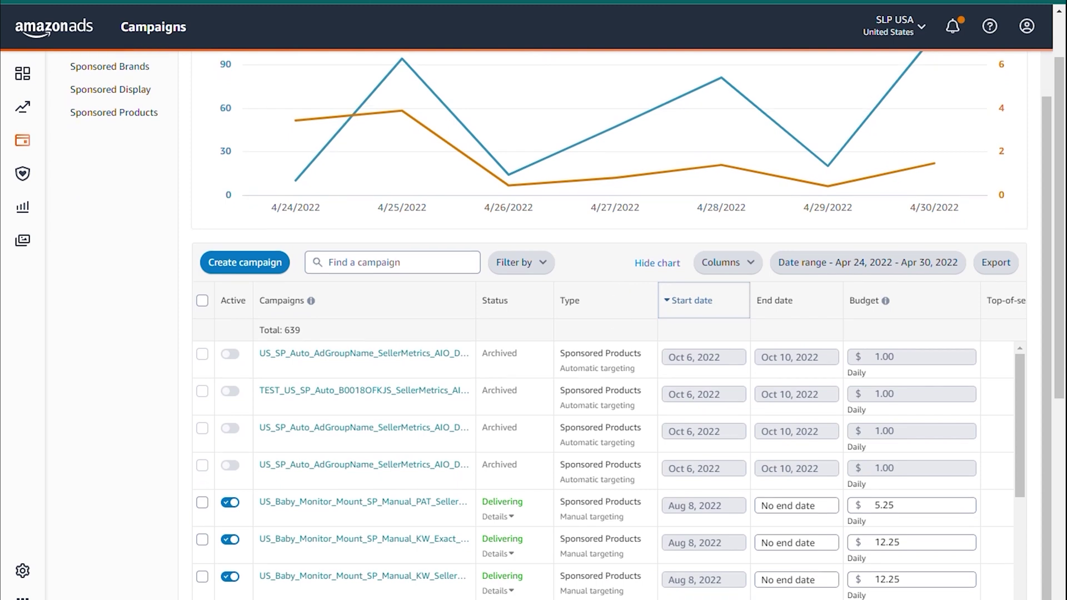
scroll(1043, 402, down, 1)
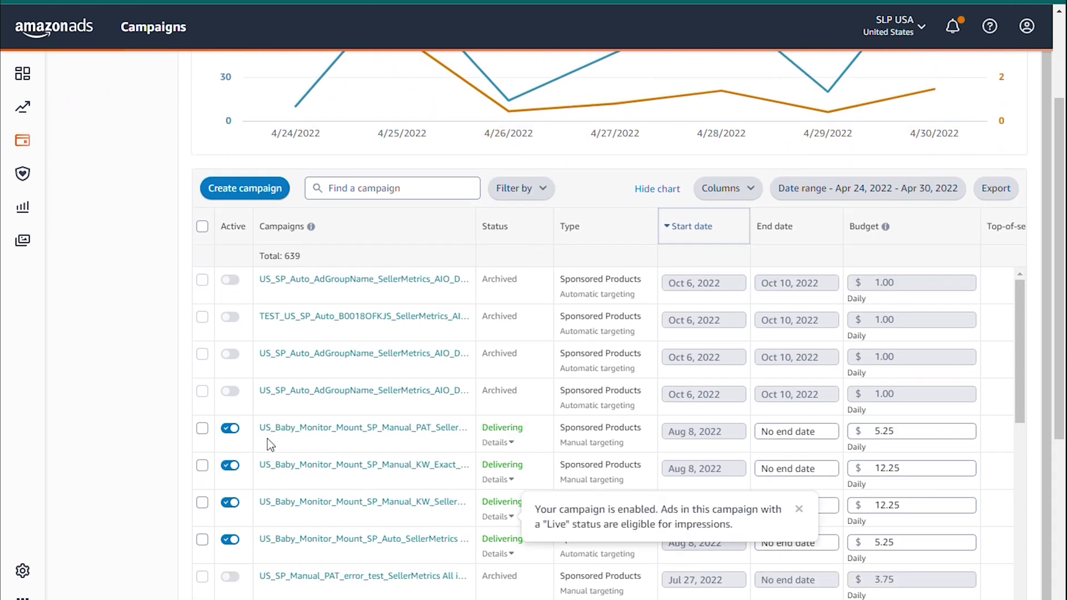
click(202, 429)
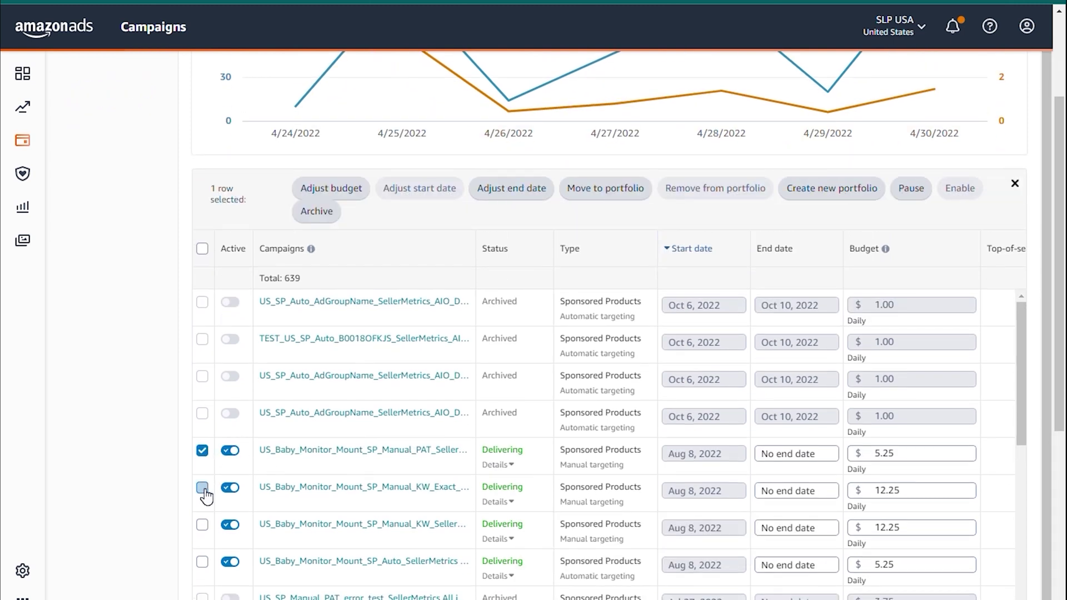
click(202, 488)
click(203, 524)
click(203, 562)
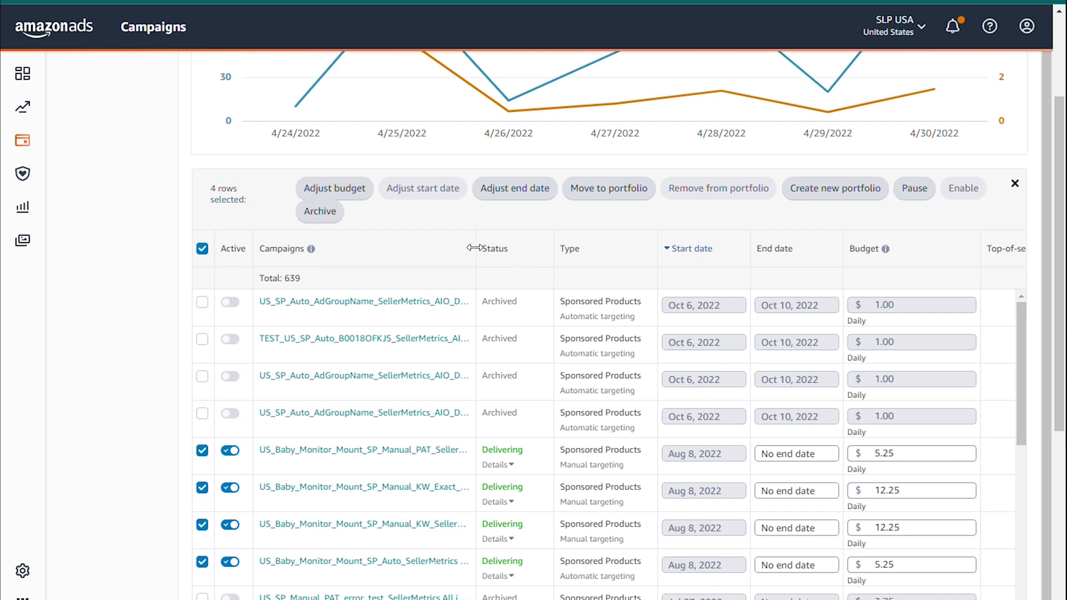
drag(475, 248, 607, 244)
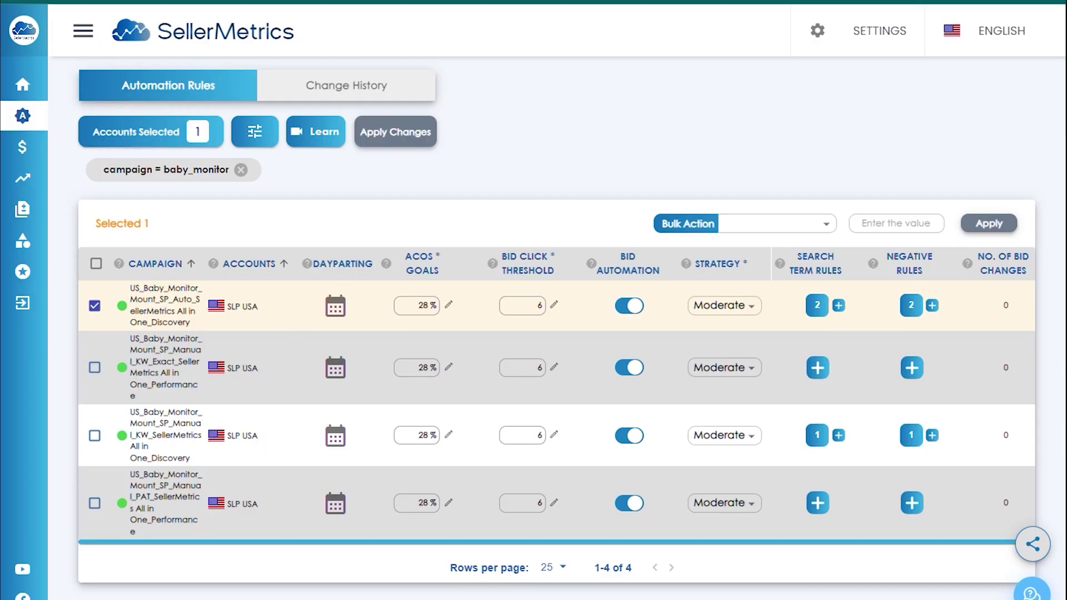
Step: Go to All in One Smart Campaigns from the SellerMetrics sidebar for a blank creation form
mouse_move(80, 228)
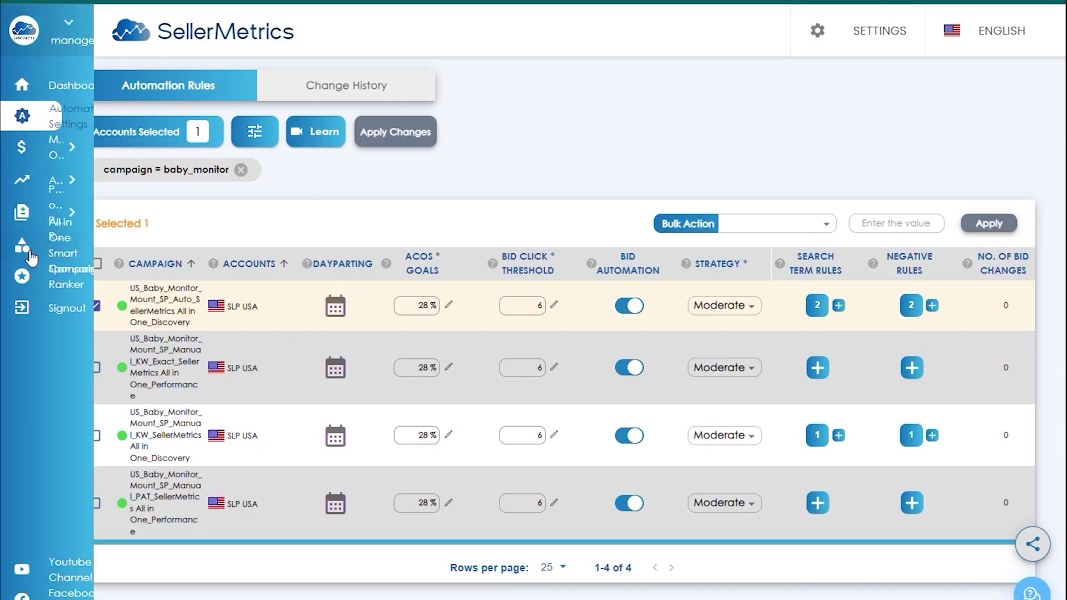
click(78, 253)
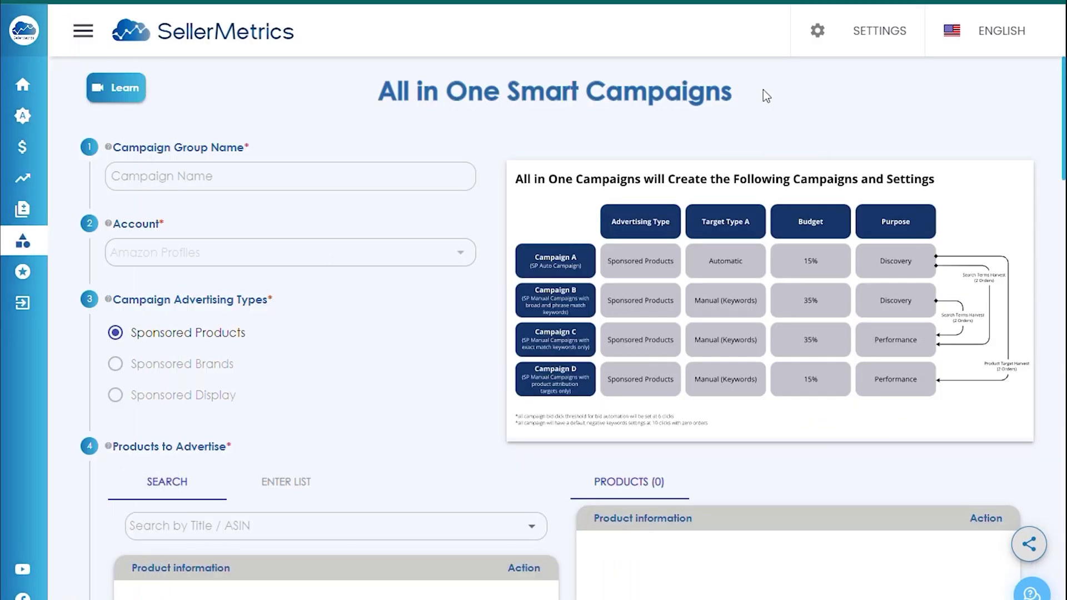